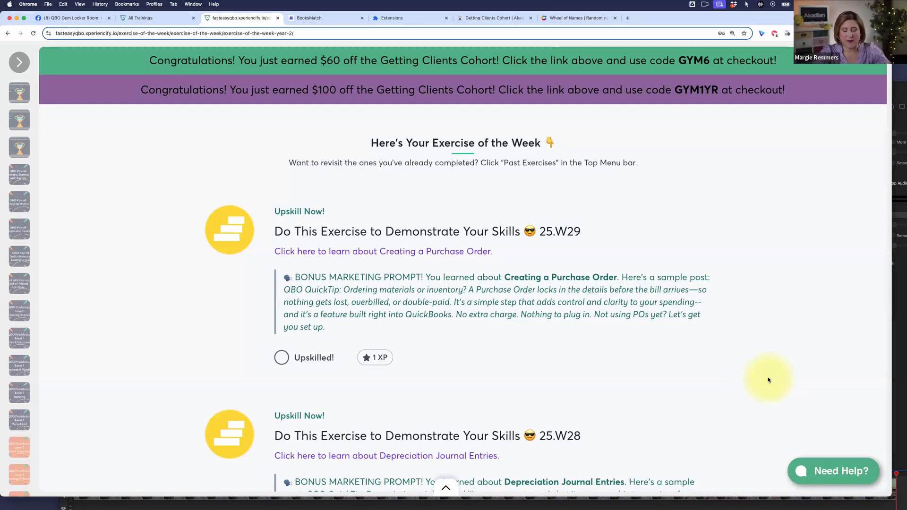
- Enlarge the exercise page to 200% and open the Creating a Purchase Order exercise for 25.W29
key("super+equal")
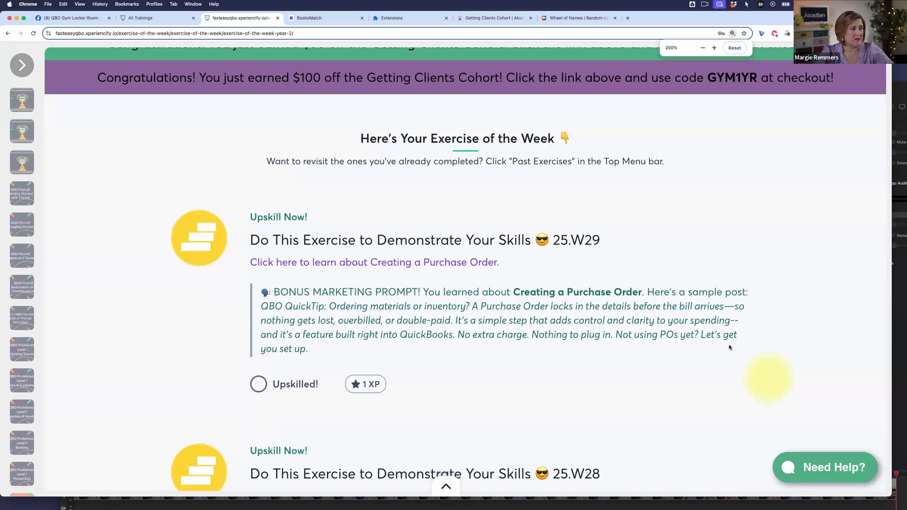
scroll(707, 370, "down", 1)
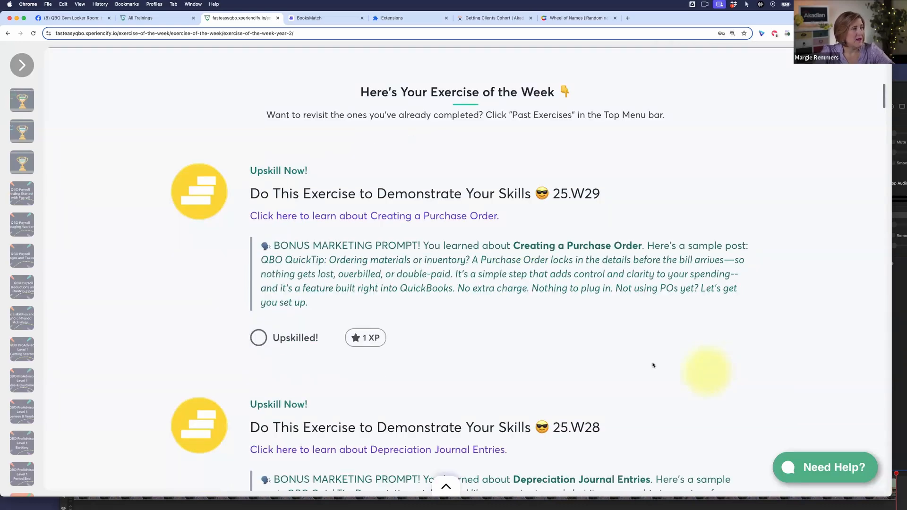
scroll(652, 365, "up", 1)
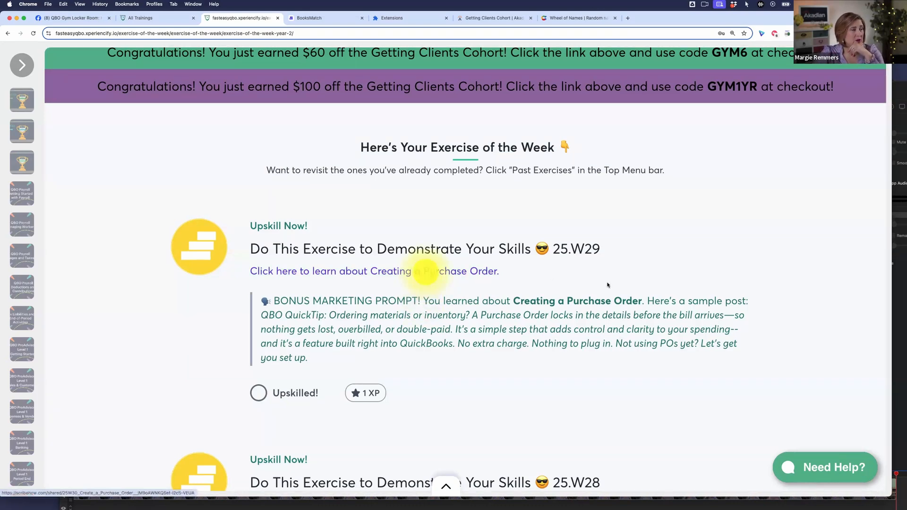
left_click(424, 272)
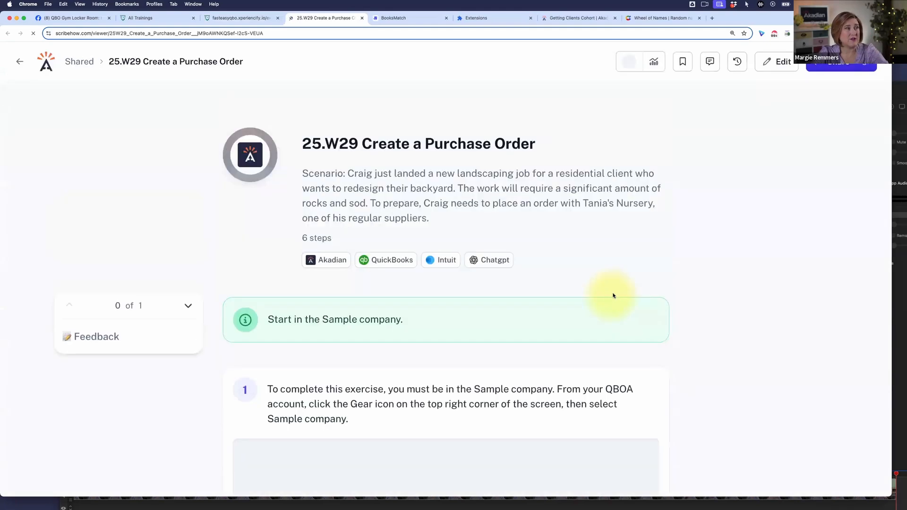
- Read the purchase order guide's scenario and its instructions for opening the Sample company, including the sign-out note
scroll(743, 274, "down", 1)
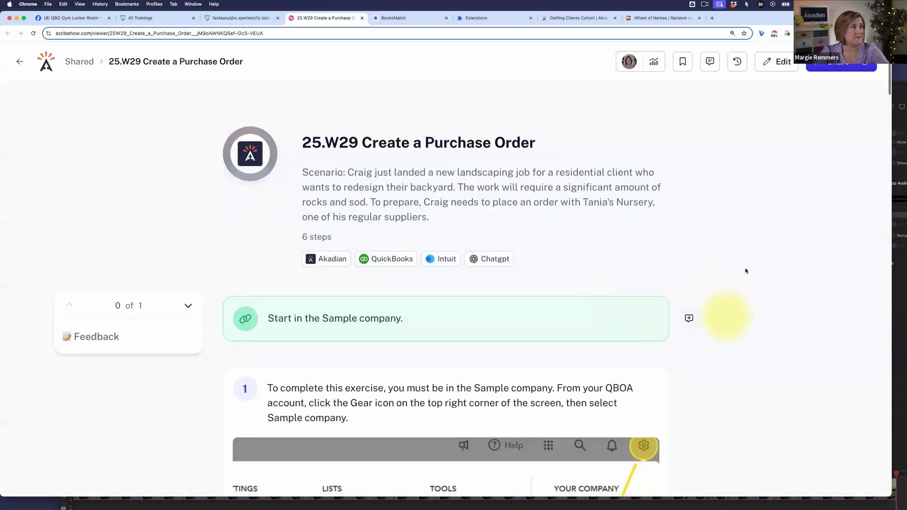
scroll(614, 264, "down", 1)
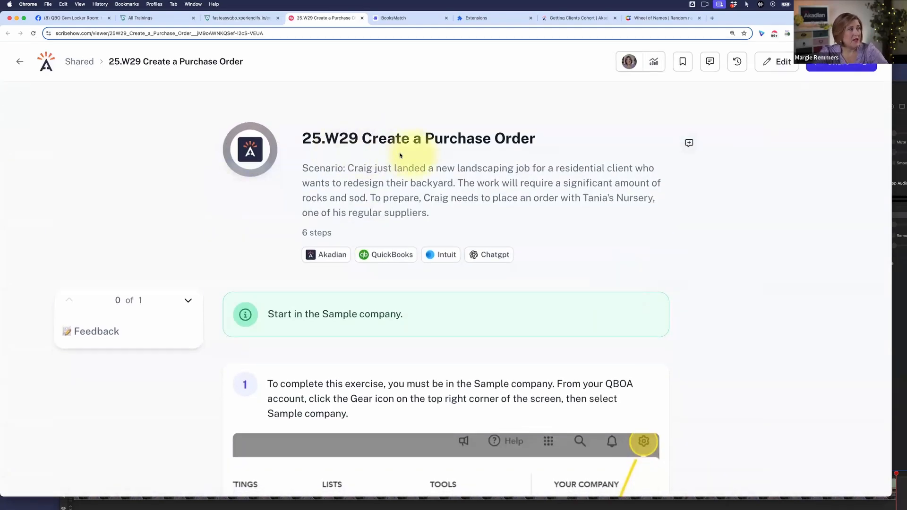
scroll(324, 184, "up", 1)
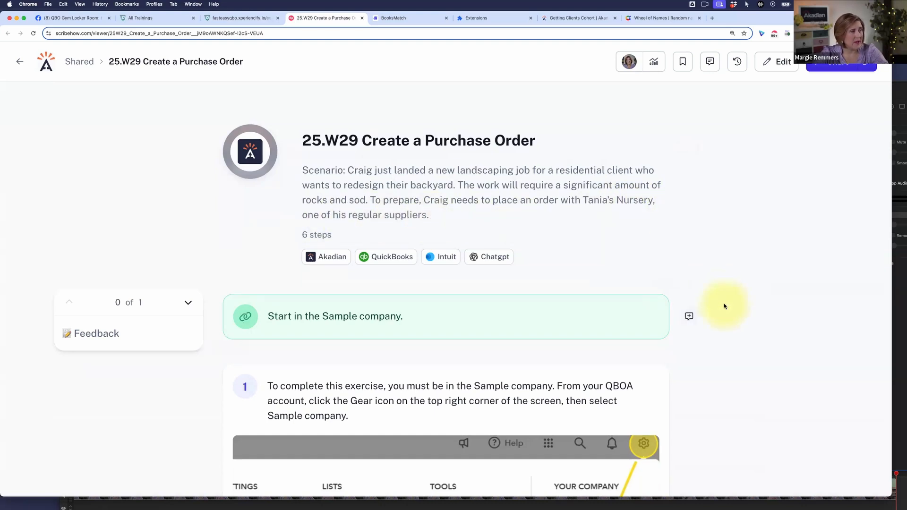
scroll(724, 306, "down", 3)
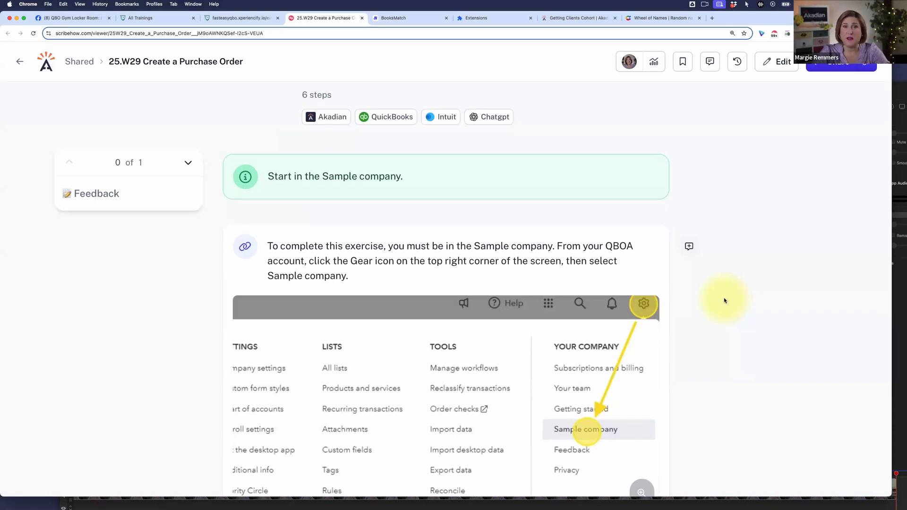
scroll(724, 300, "up", 1)
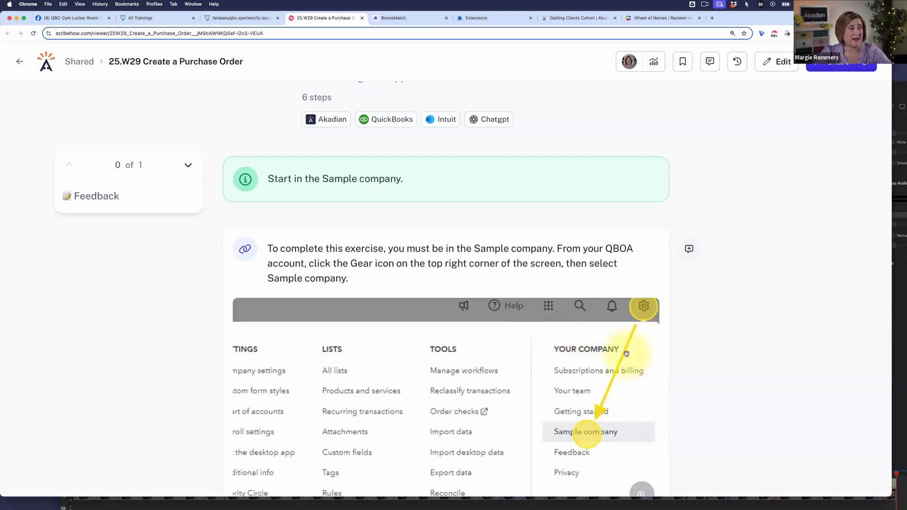
scroll(628, 383, "down", 2)
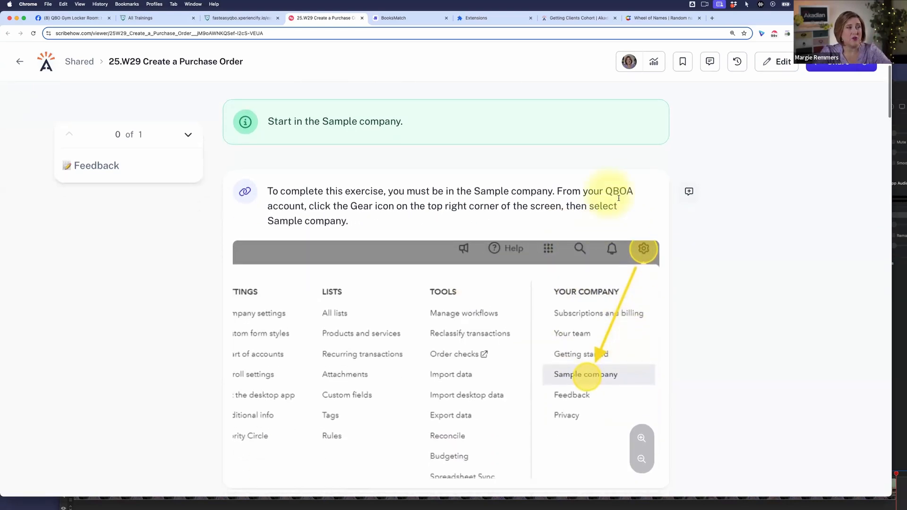
scroll(607, 199, "down", 1)
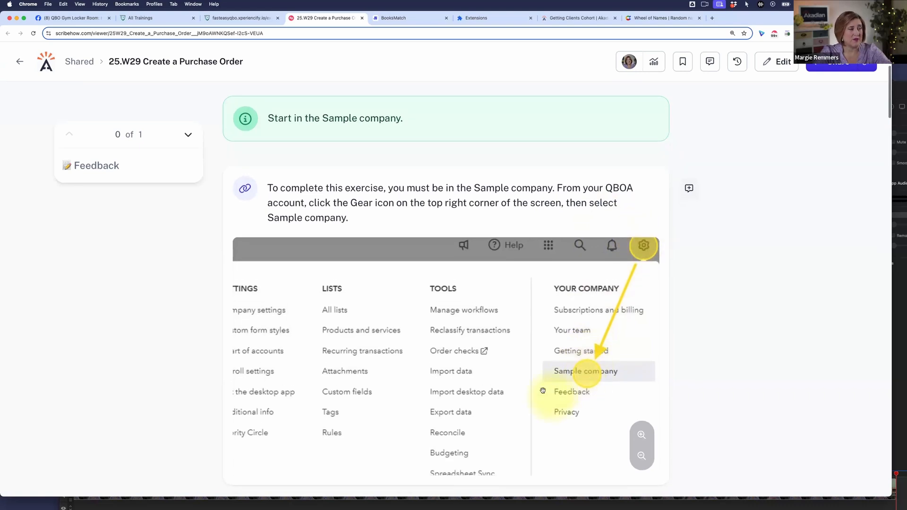
scroll(543, 392, "down", 5)
scroll(543, 392, "down", 8)
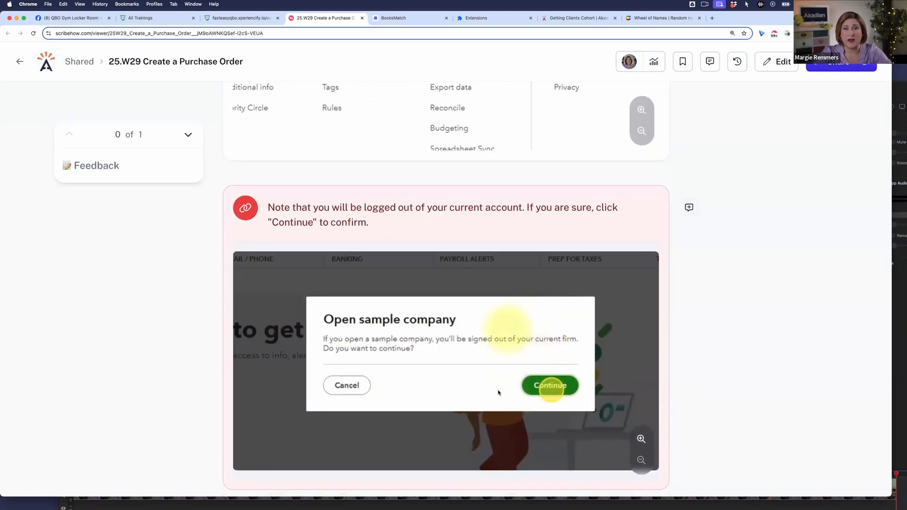
scroll(556, 409, "down", 2)
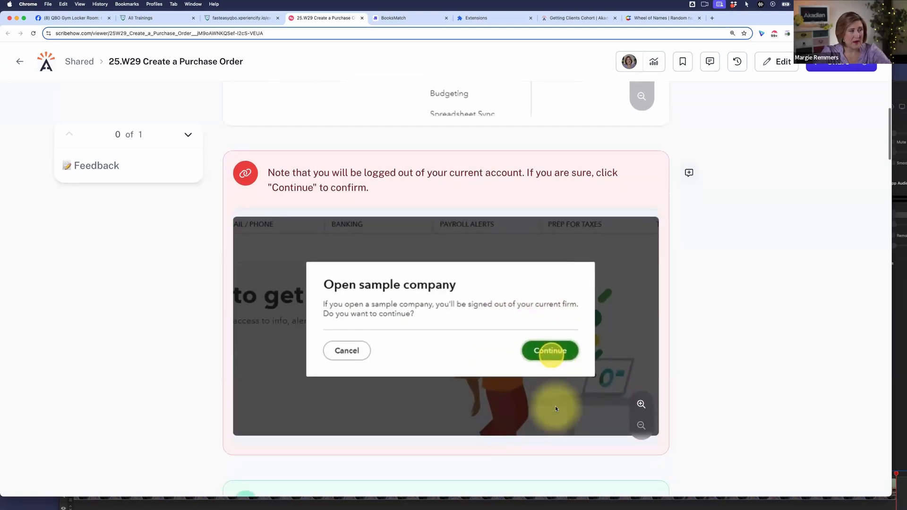
scroll(556, 409, "up", 2)
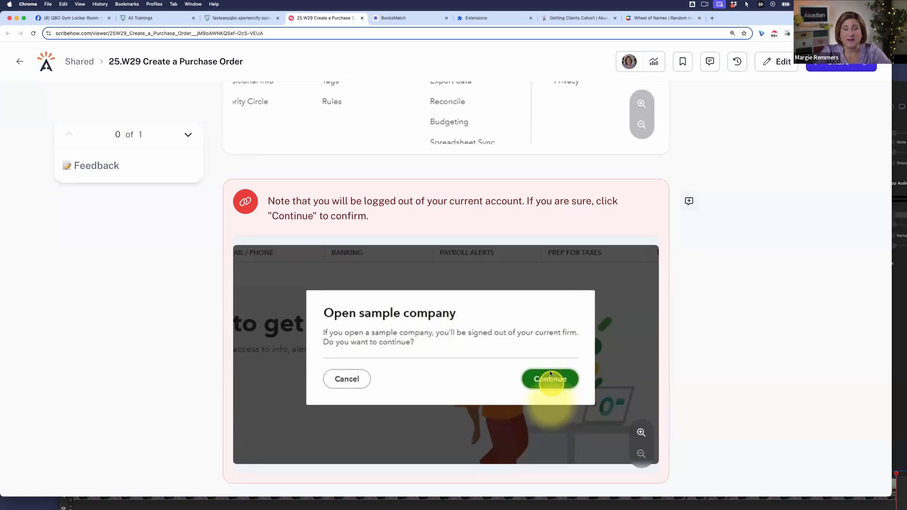
- Open akadian.com/qboa in a new browser tab and complete the security verification to enter the QuickBooks sample company
left_click(712, 18)
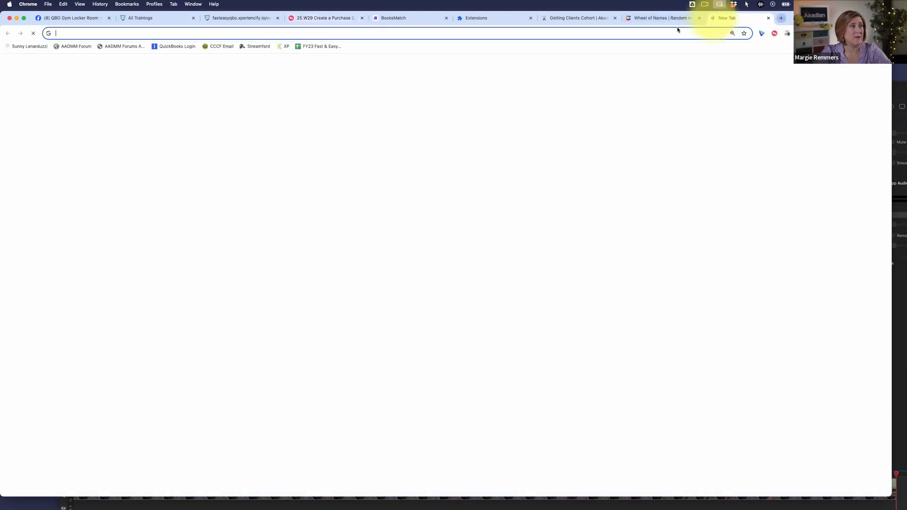
left_click(452, 34)
type("akad")
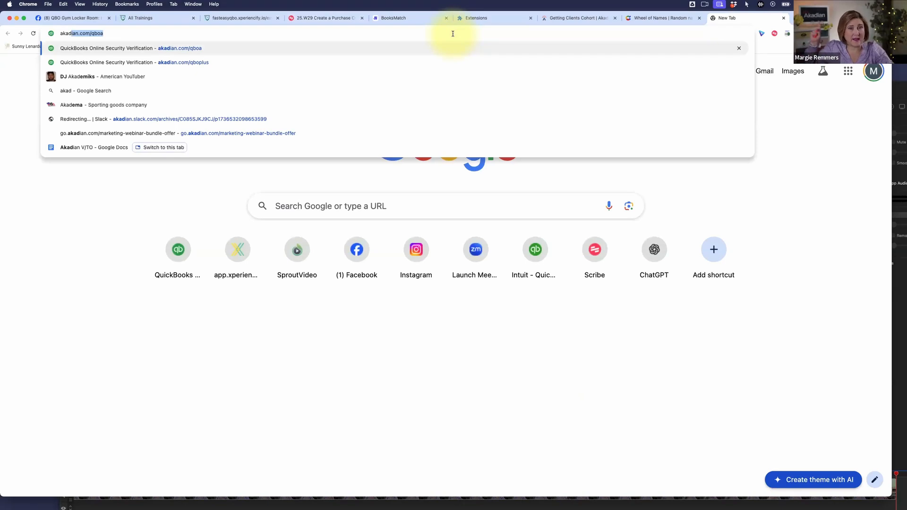
key("Right")
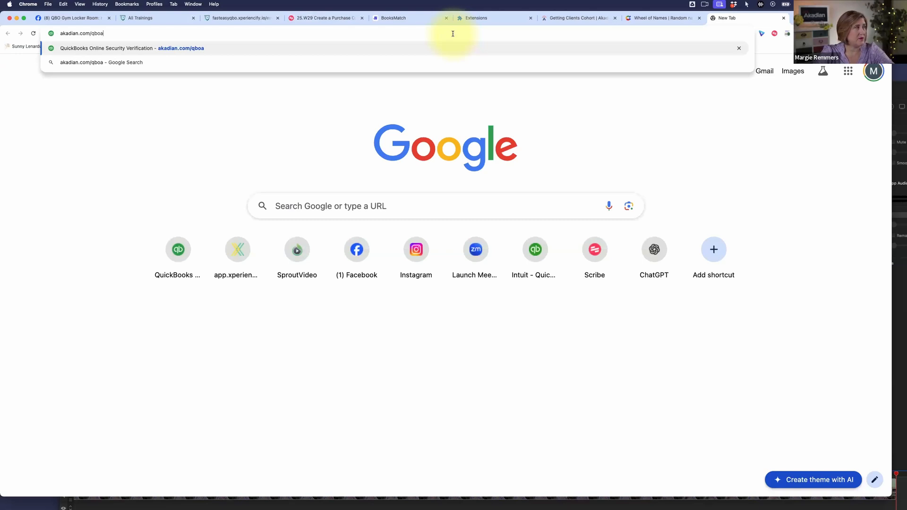
key("Return")
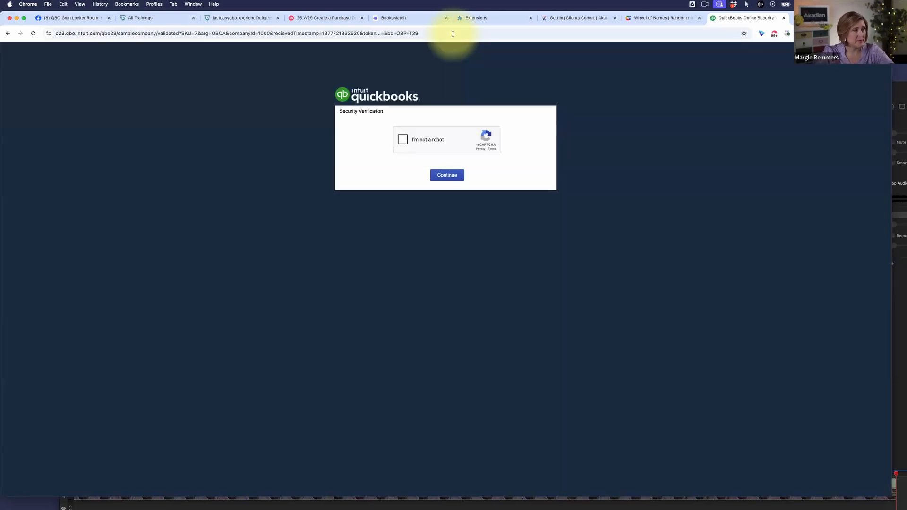
left_click(402, 139)
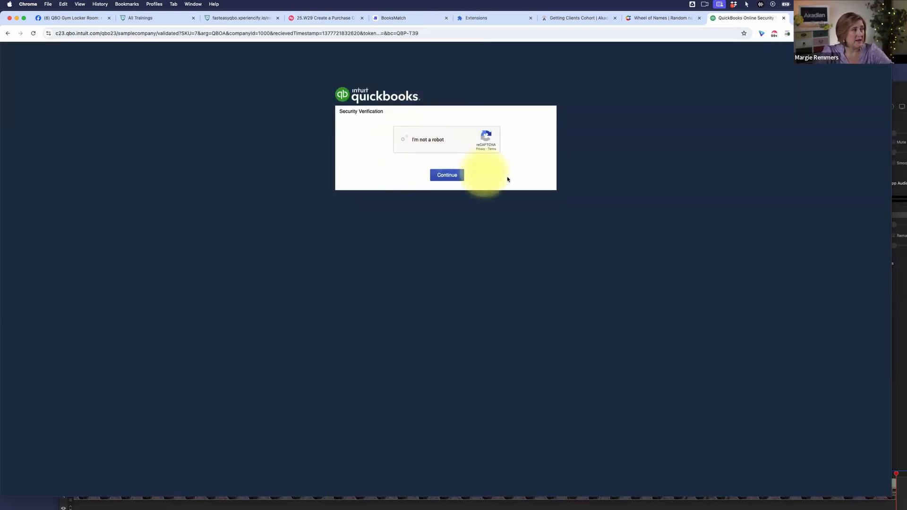
left_click(447, 176)
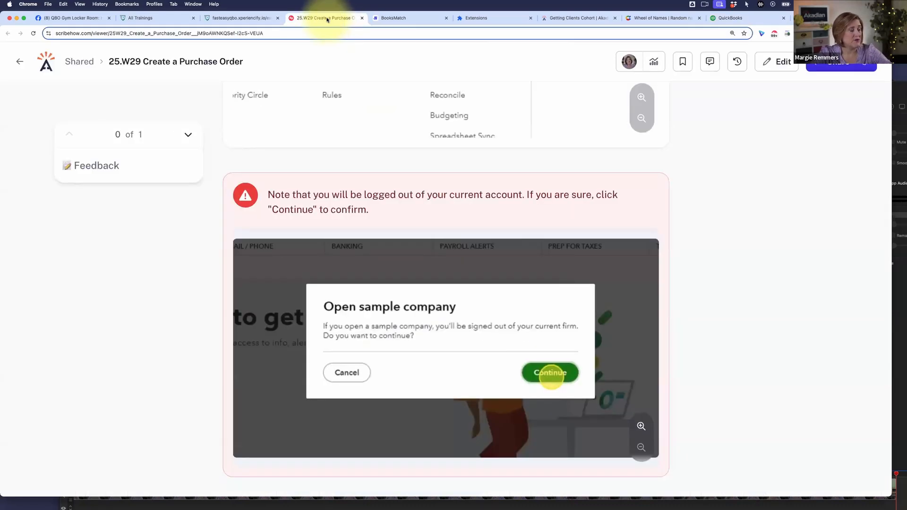
- Examine the installed Chrome extensions, including the Scribe extension
scroll(501, 177, "down", 6)
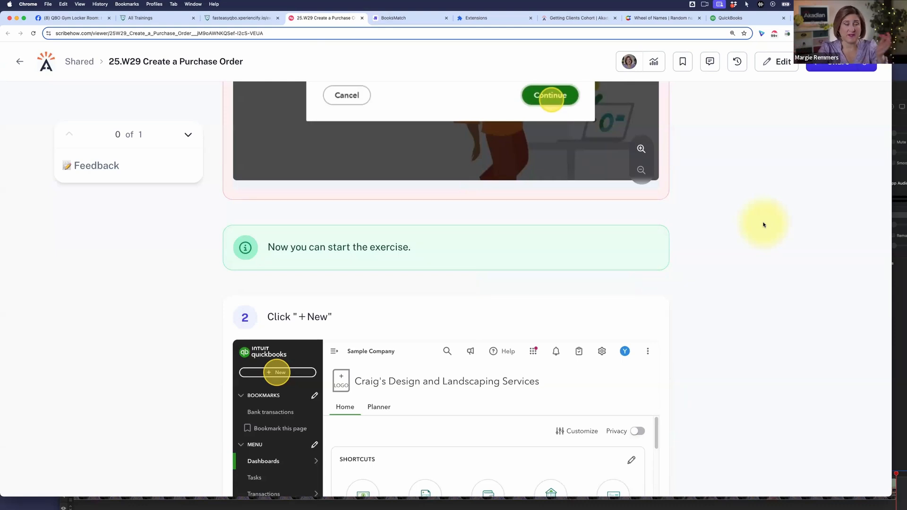
left_click(479, 21)
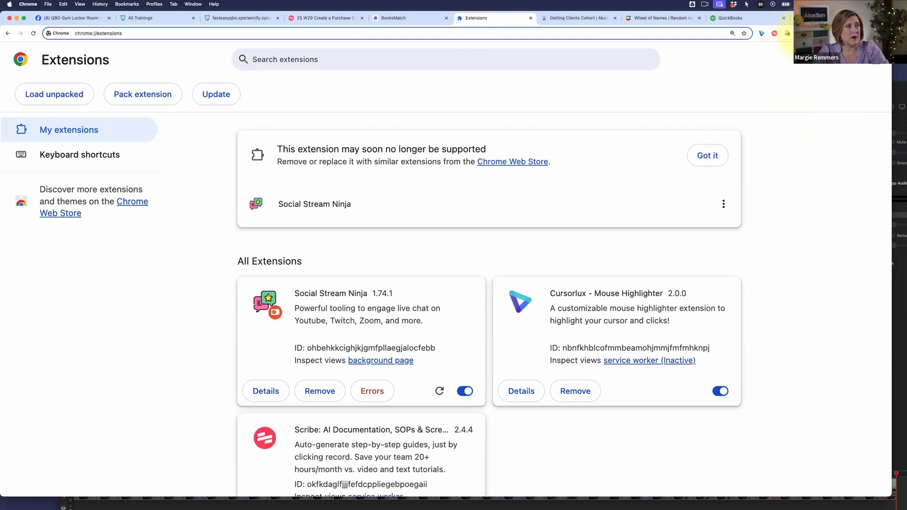
left_click(788, 33)
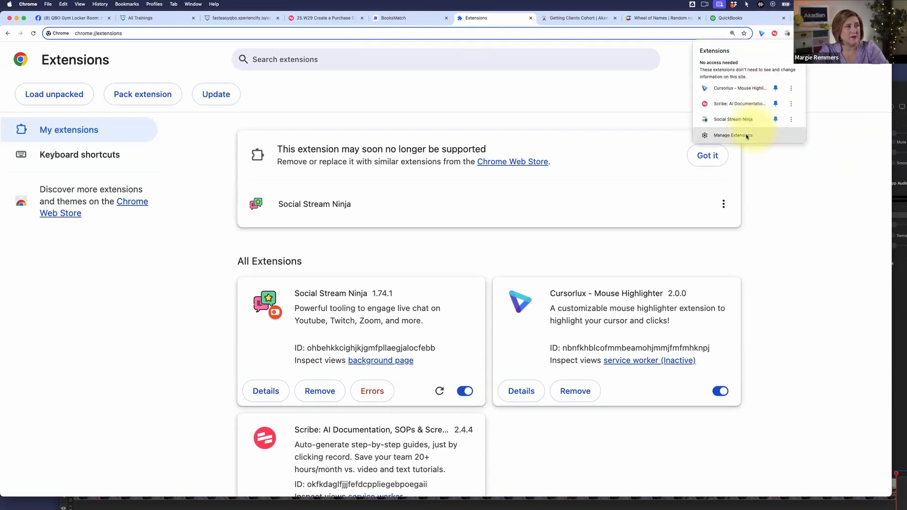
right_click(788, 180)
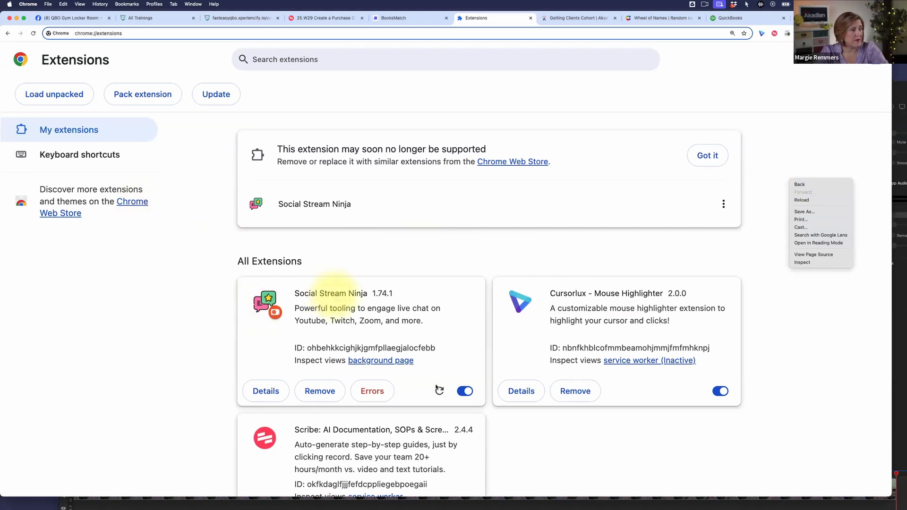
left_click(638, 423)
scroll(639, 422, "down", 2)
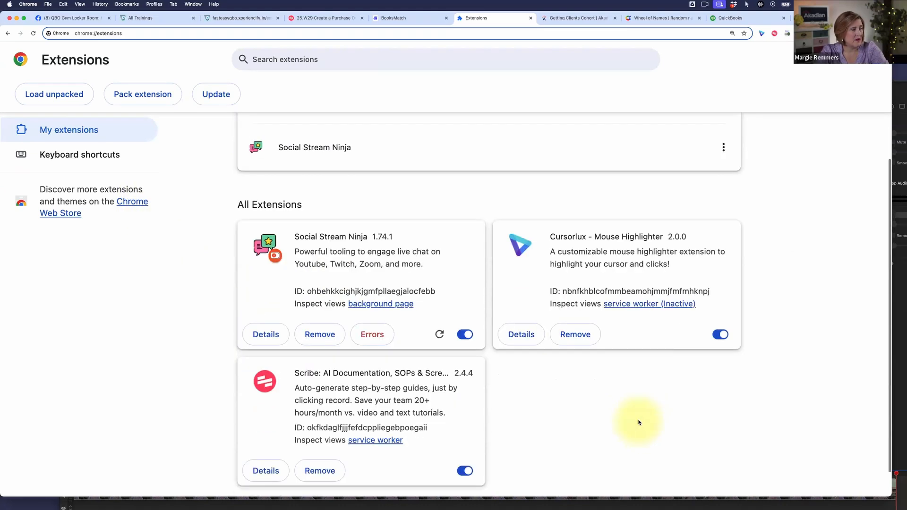
scroll(639, 423, "down", 1)
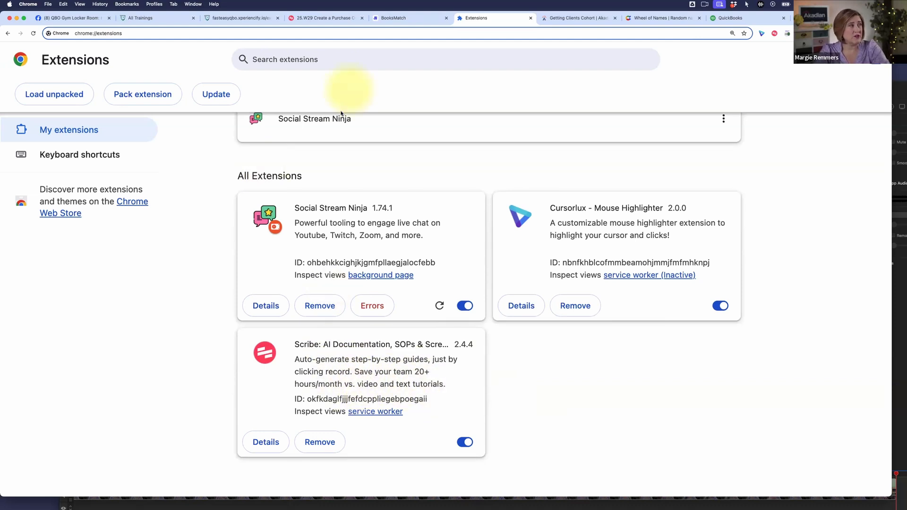
- Return to the purchase order guide and start Guide Me from step 2, confirming that it opens beside QuickBooks
left_click(314, 18)
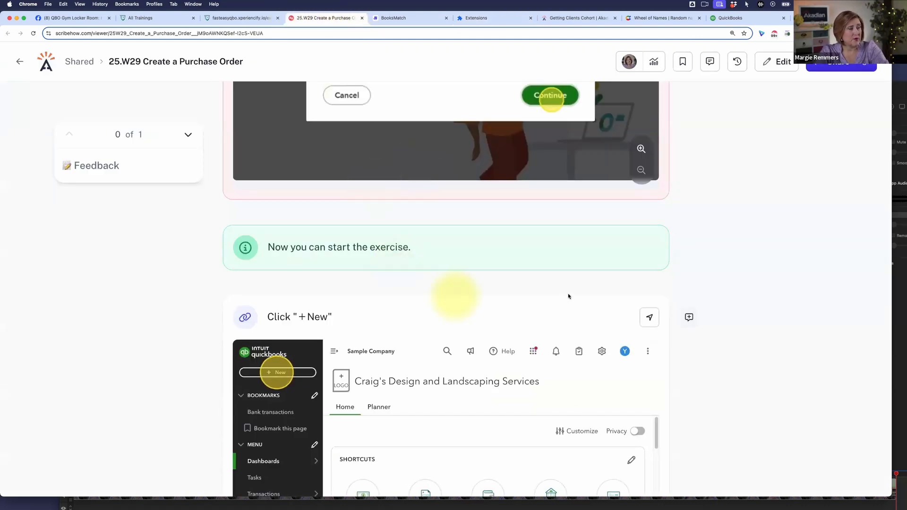
scroll(487, 333, "down", 3)
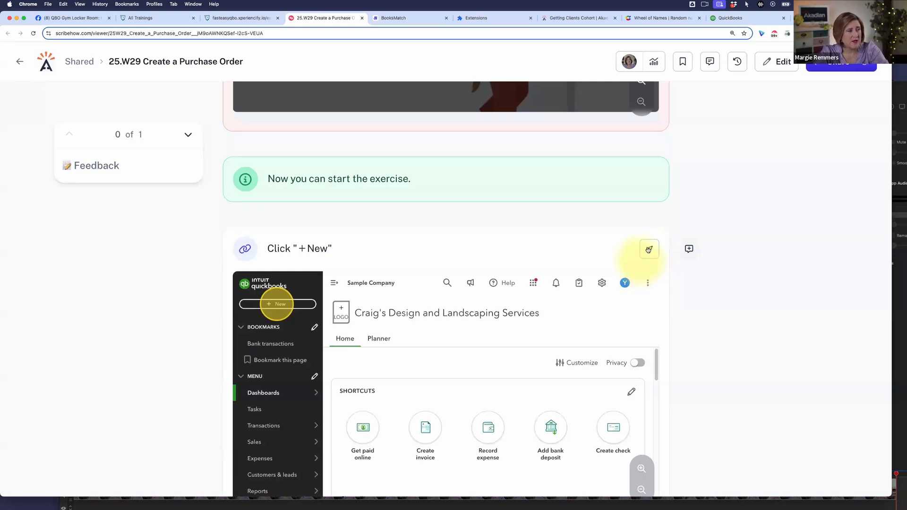
mouse_move(650, 249)
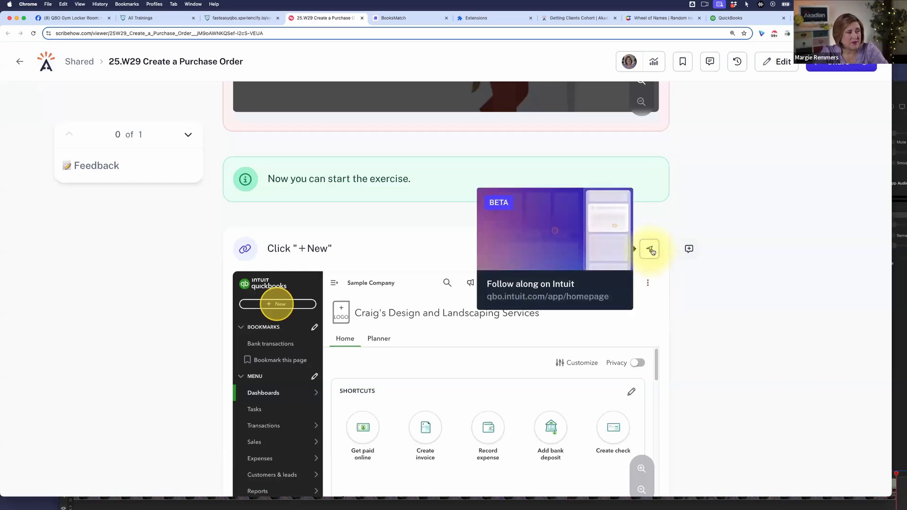
left_click(650, 249)
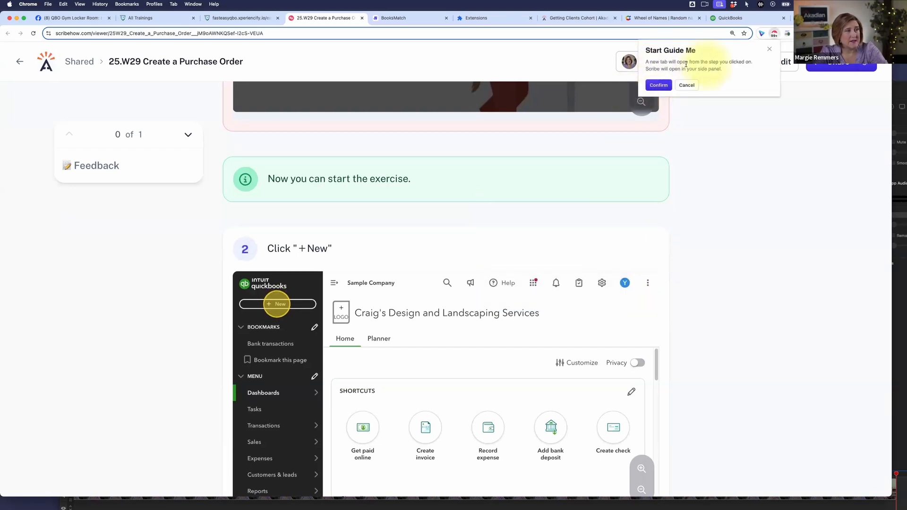
left_click(656, 86)
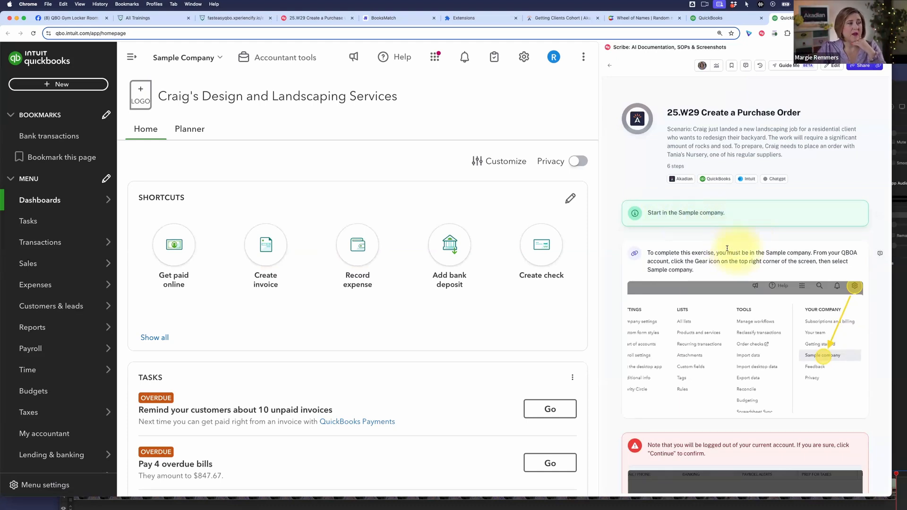
- Follow the guide's steps 2 and 3 to start a new purchase order in the sample company
scroll(736, 282, "down", 10)
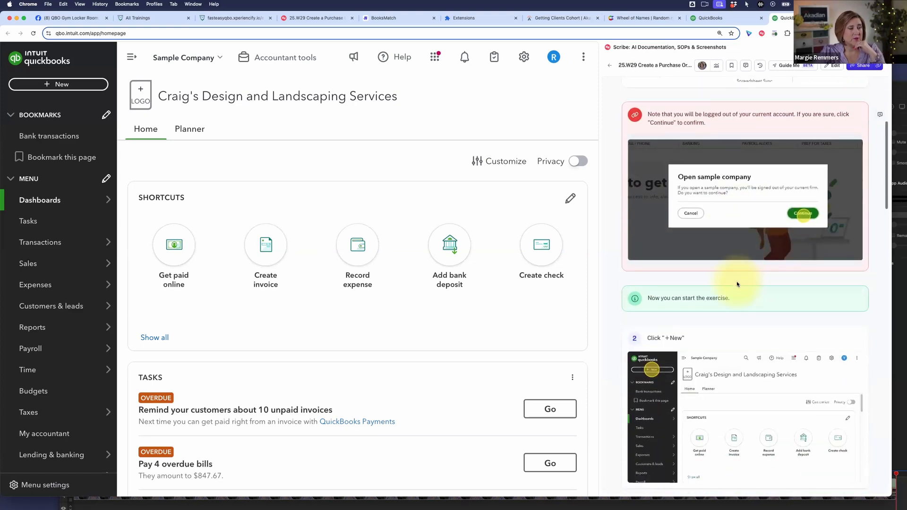
scroll(737, 284, "down", 3)
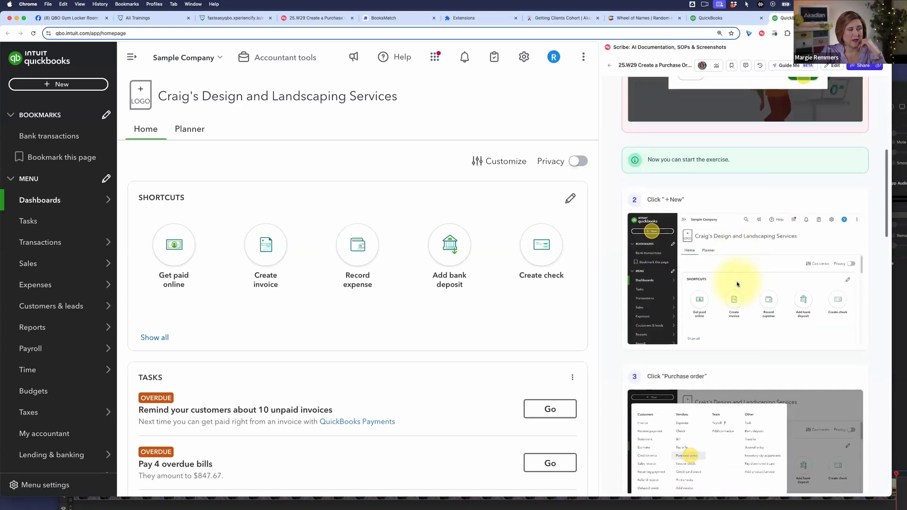
scroll(737, 284, "down", 2)
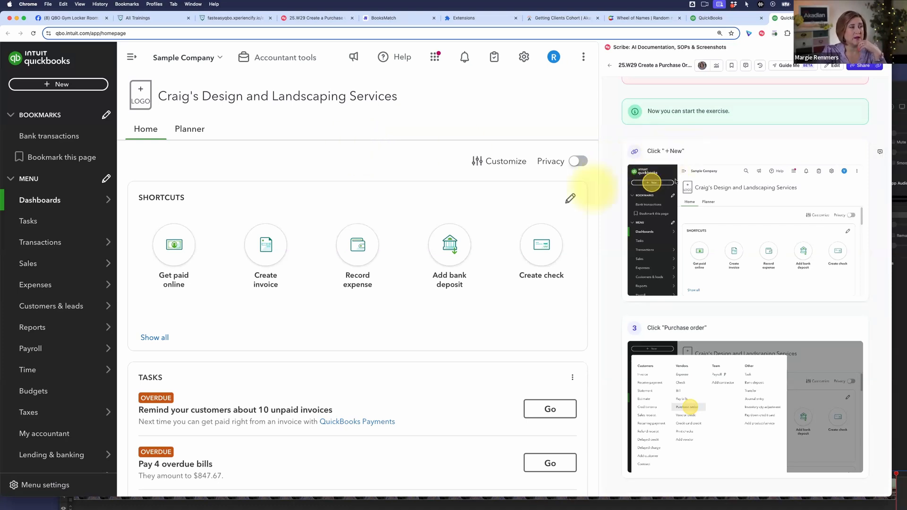
left_click(59, 84)
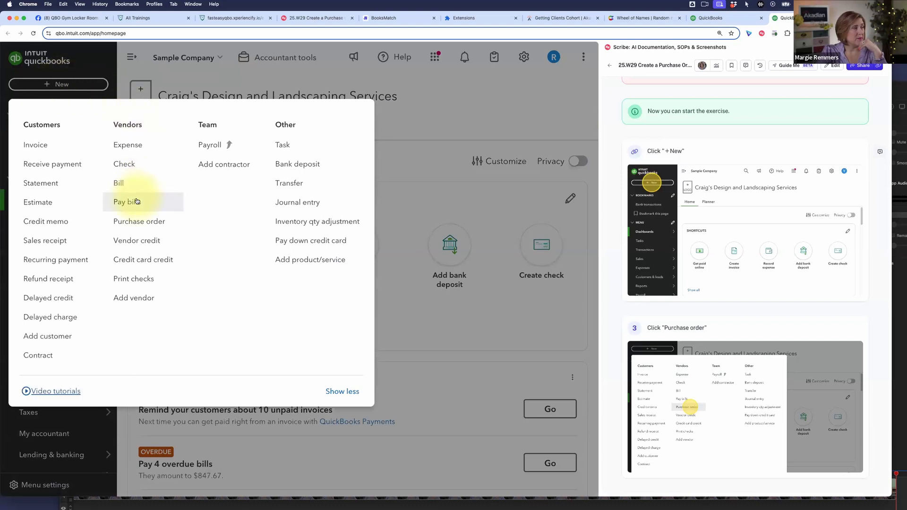
left_click(146, 222)
- Set the purchase order's vendor to Tania's Nursery, as instructed in step 4 of the guide
scroll(671, 323, "down", 2)
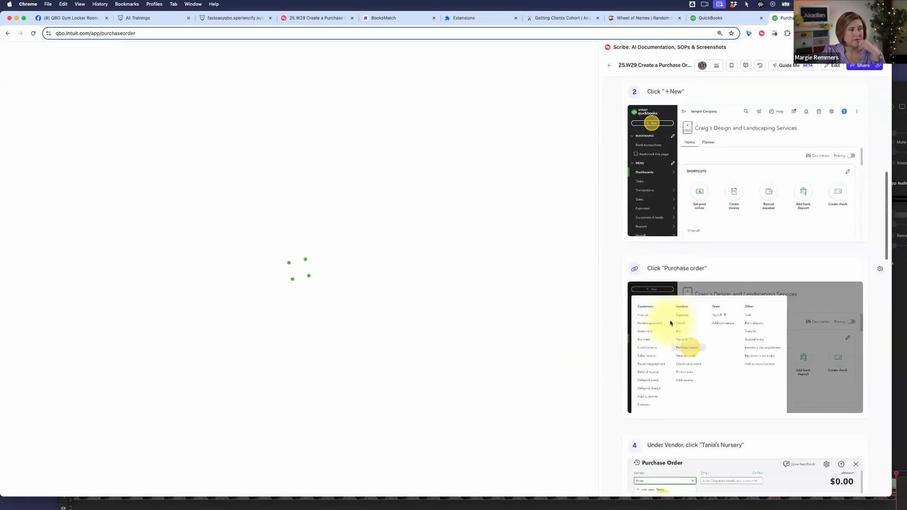
scroll(670, 324, "down", 3)
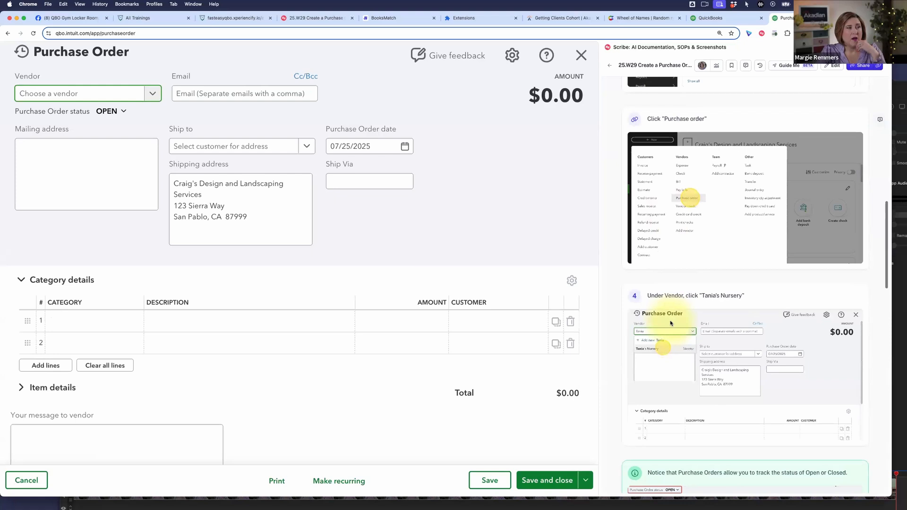
scroll(671, 323, "up", 1)
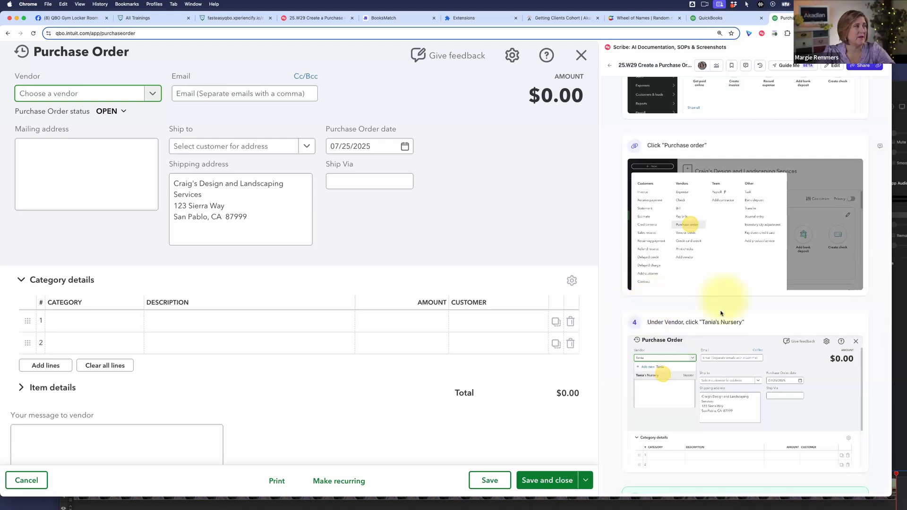
scroll(688, 260, "down", 5)
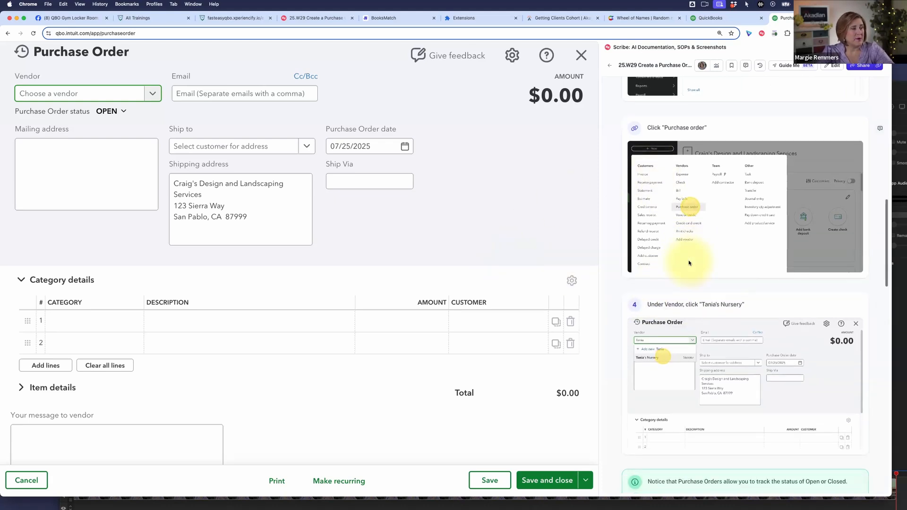
left_click(94, 93)
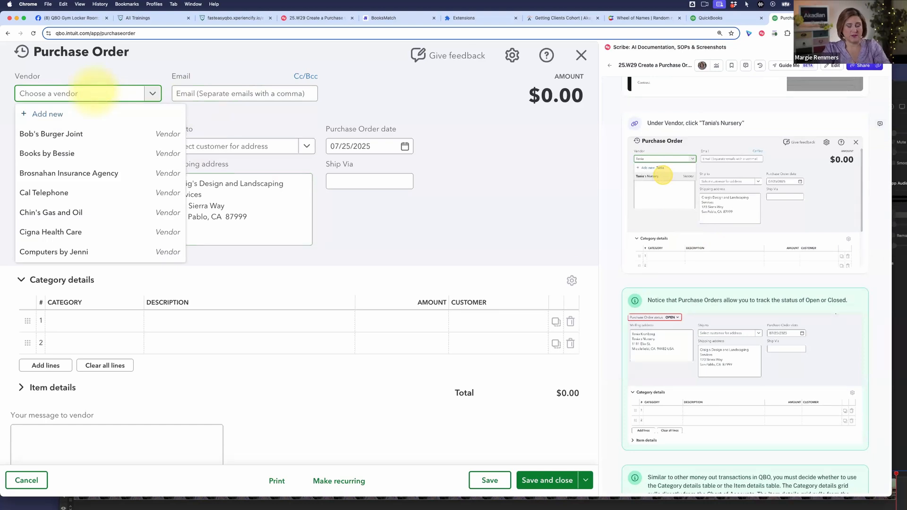
type("tania")
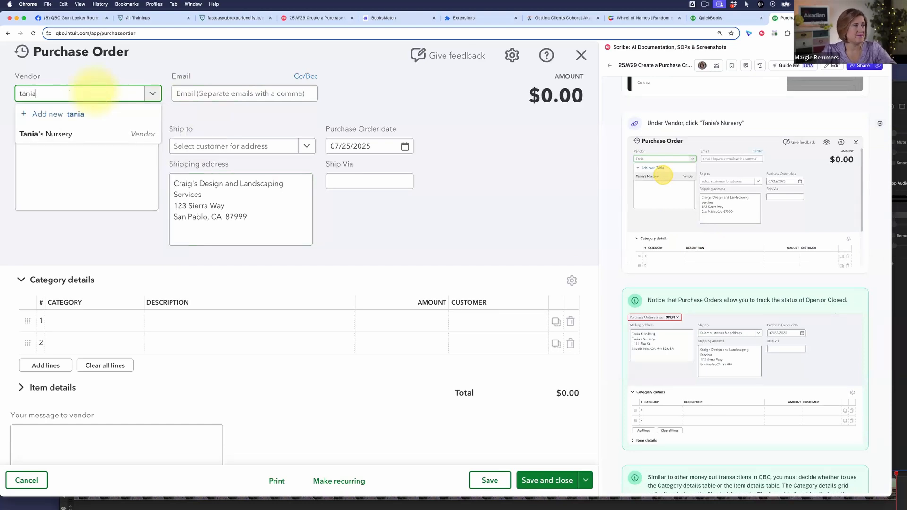
key("Down")
key("Return")
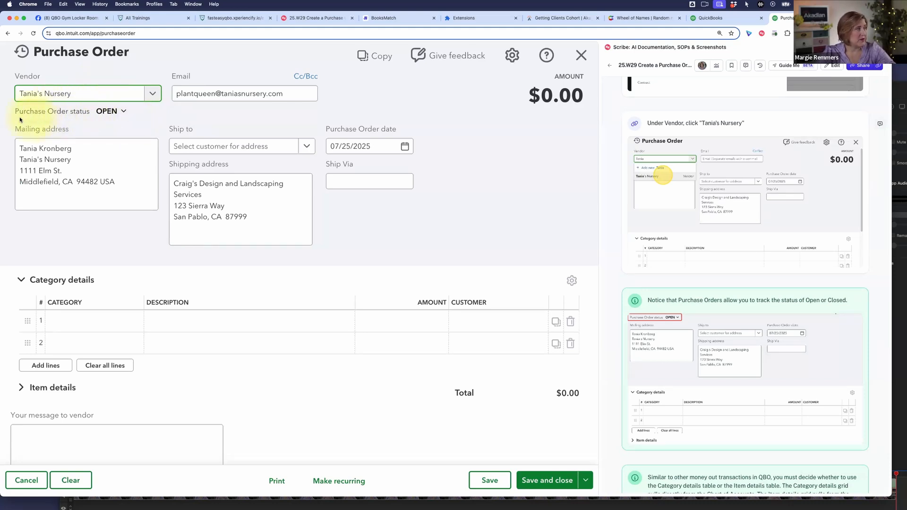
- Review the purchase order status options, Open and Closed, without changing the status
left_click(123, 113)
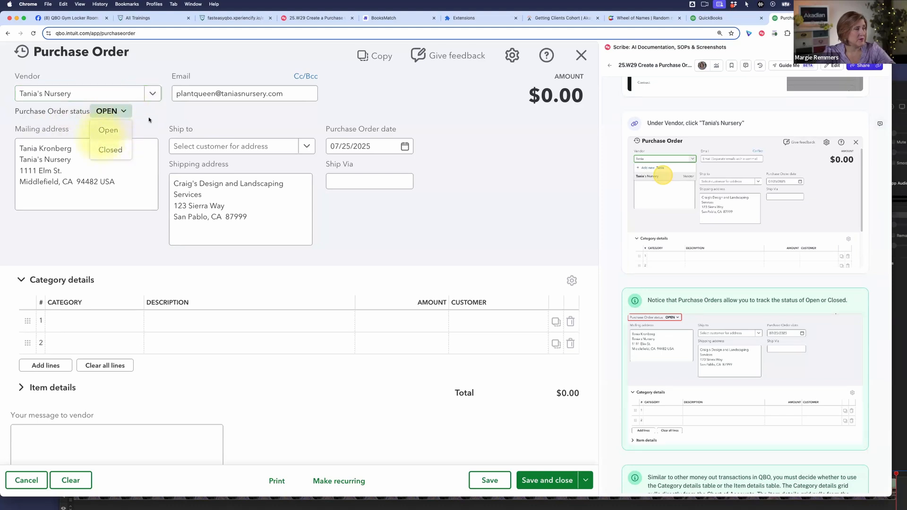
left_click(164, 117)
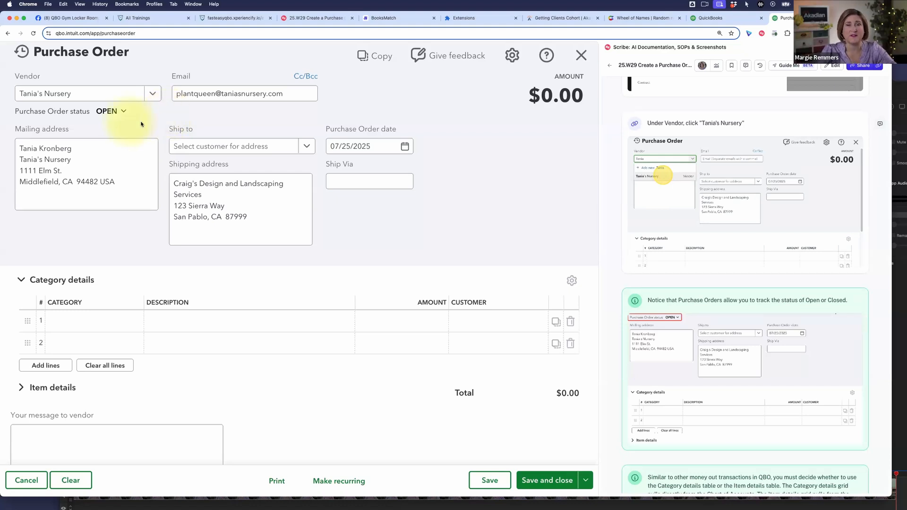
left_click(113, 112)
left_click(176, 121)
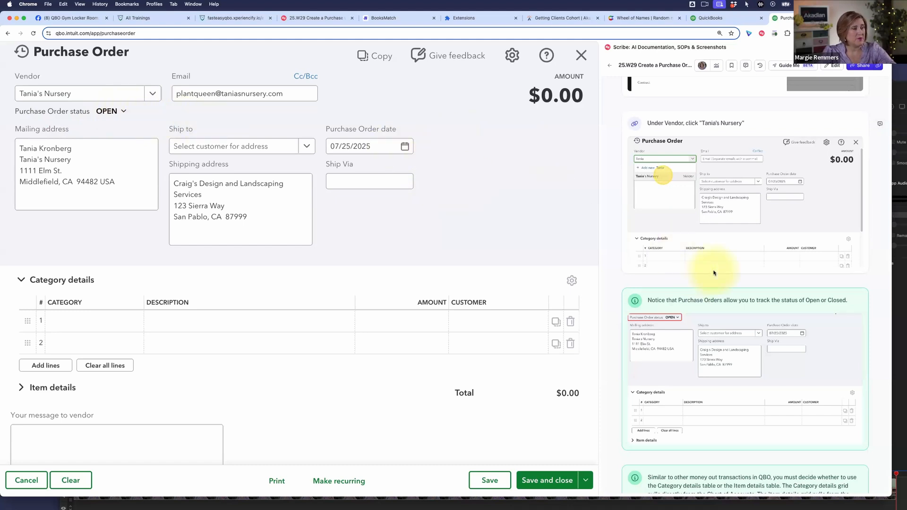
- Read the guide's note on Category versus Item details and expand the purchase order's Item details table
scroll(700, 268, "down", 5)
scroll(768, 246, "down", 5)
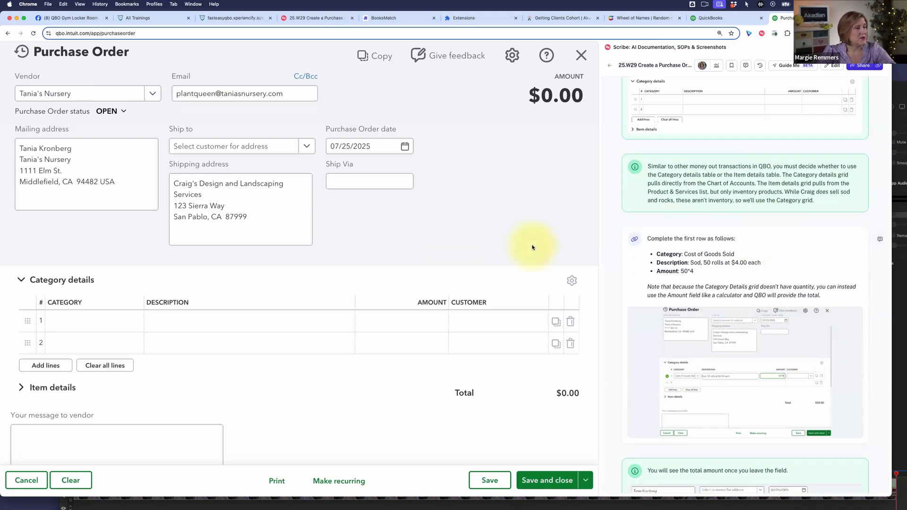
scroll(533, 247, "down", 3)
scroll(532, 247, "up", 3)
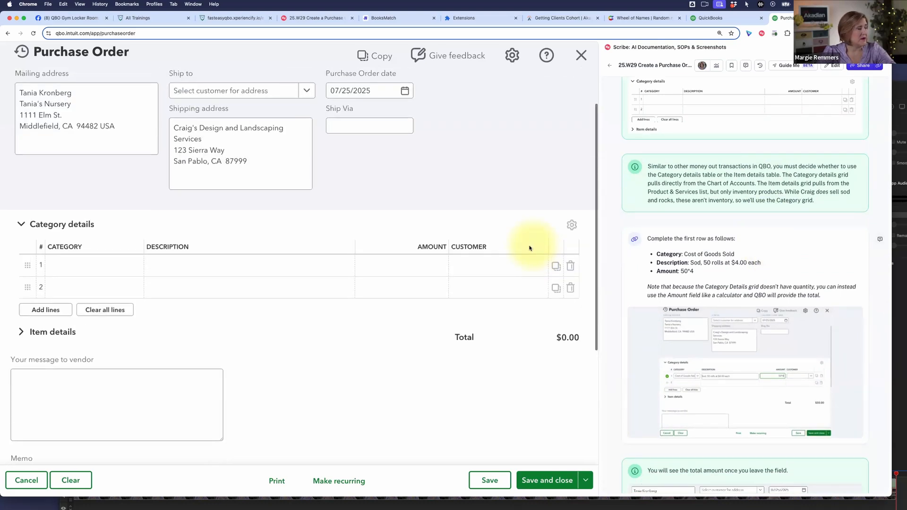
scroll(86, 230, "up", 1)
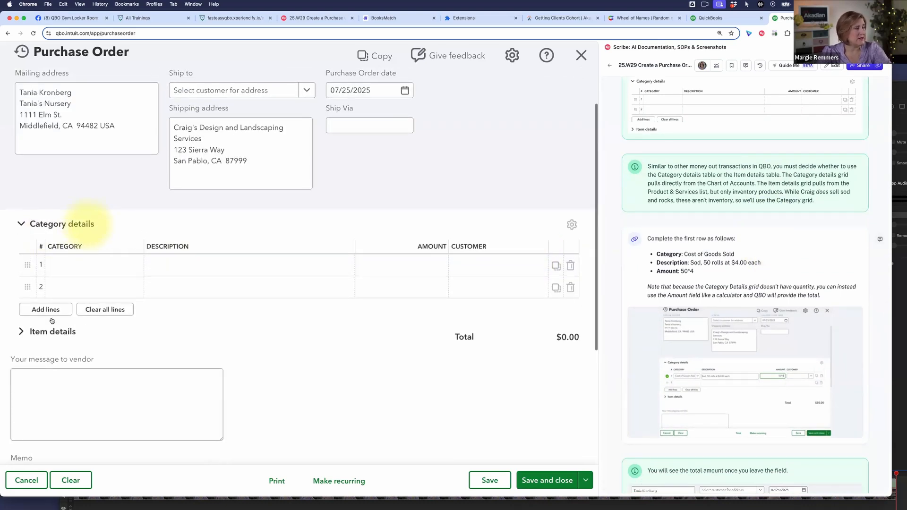
scroll(71, 338, "up", 1)
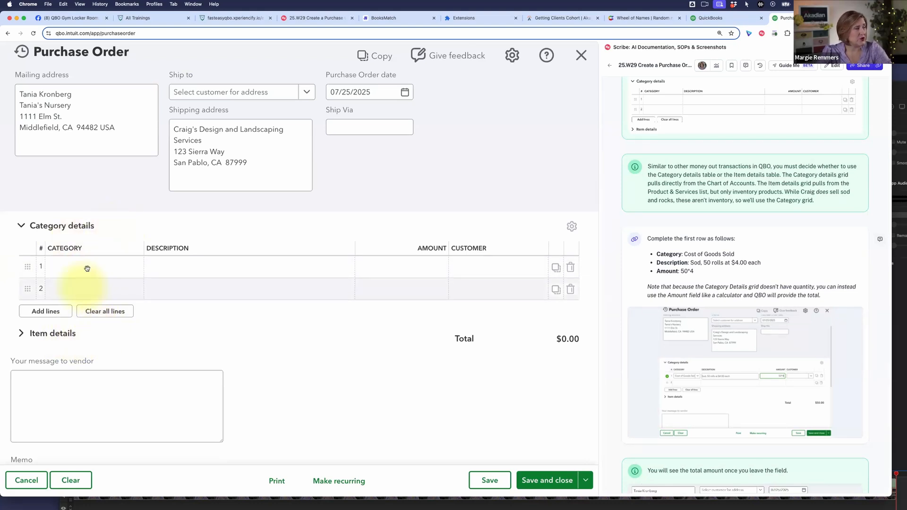
right_click(65, 334)
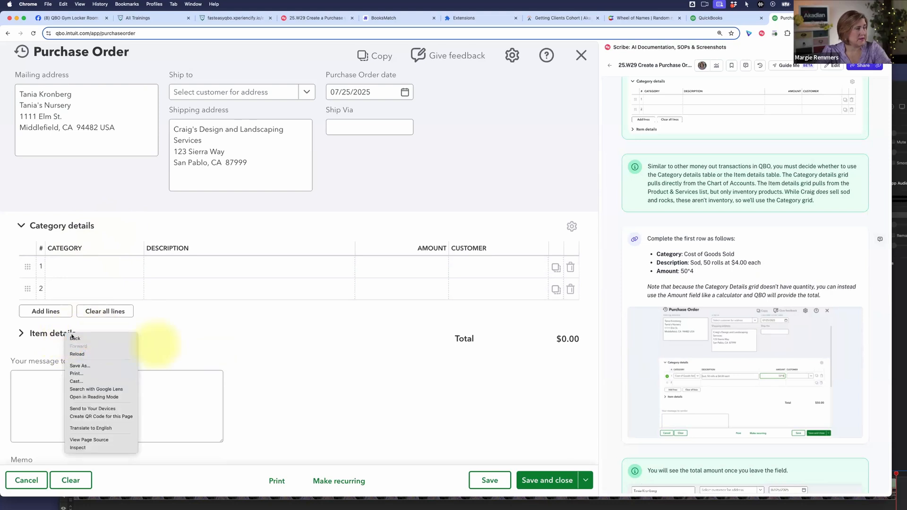
left_click(192, 339)
left_click(37, 333)
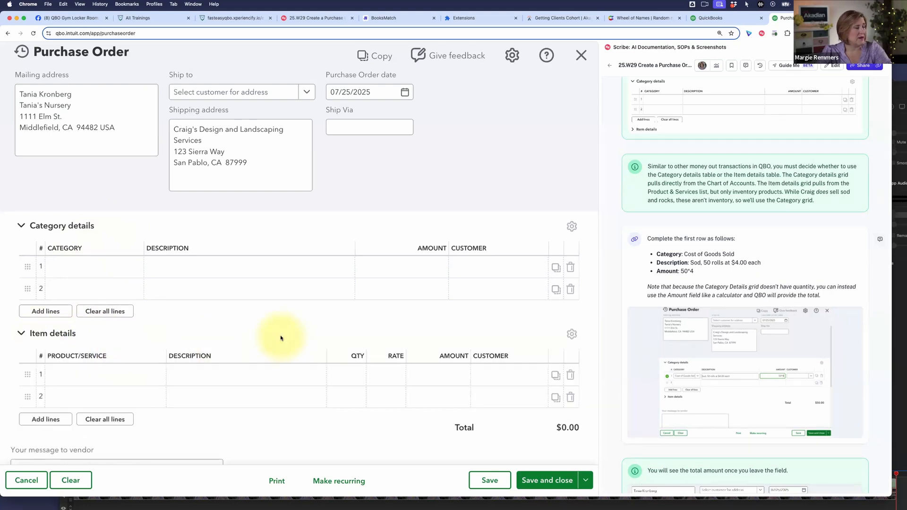
scroll(281, 338, "down", 3)
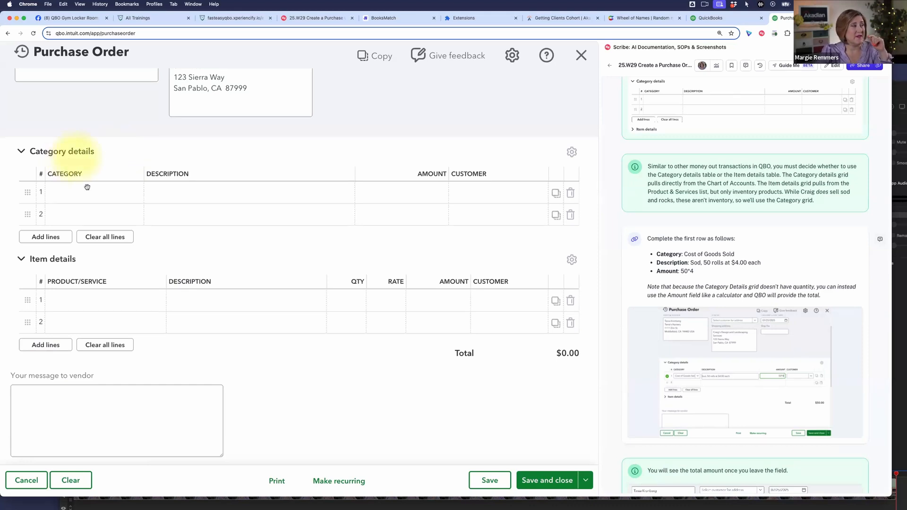
- Browse the accounts offered as categories for the first Category details row, leaving the row blank
left_click(133, 198)
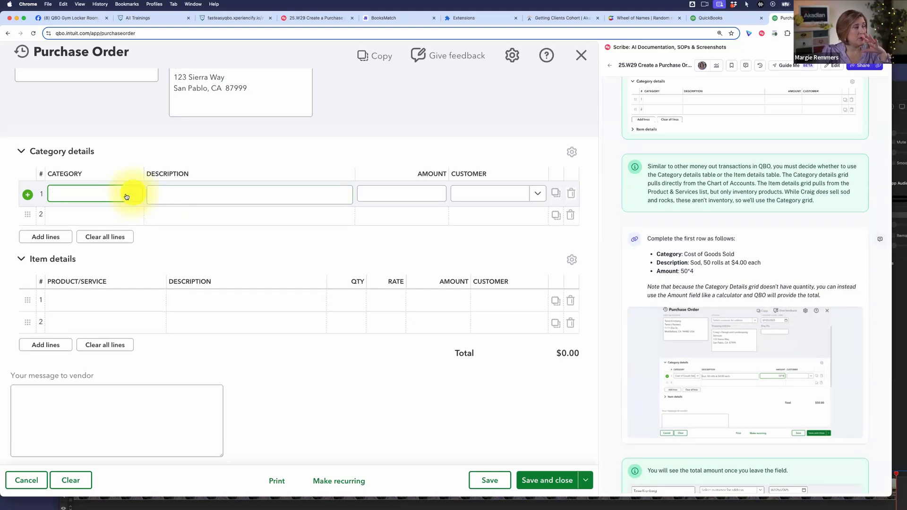
left_click(126, 196)
scroll(151, 277, "down", 3)
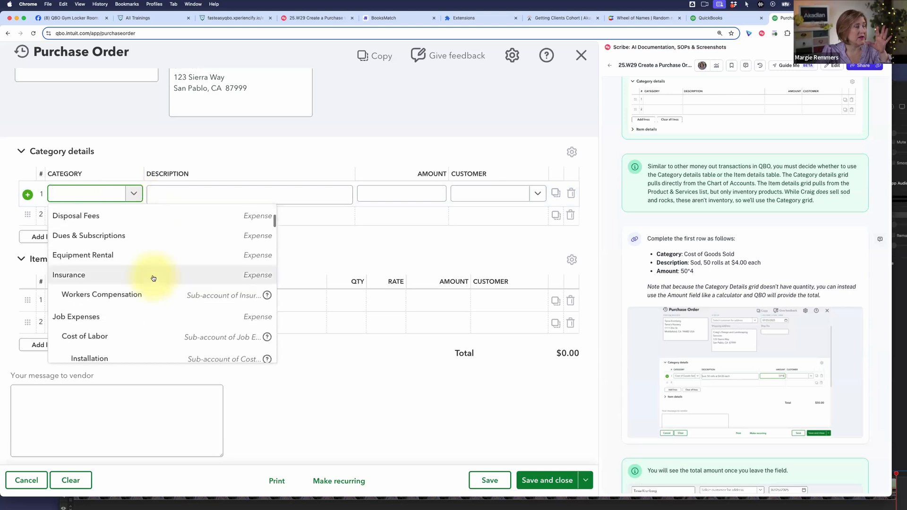
scroll(153, 278, "down", 5)
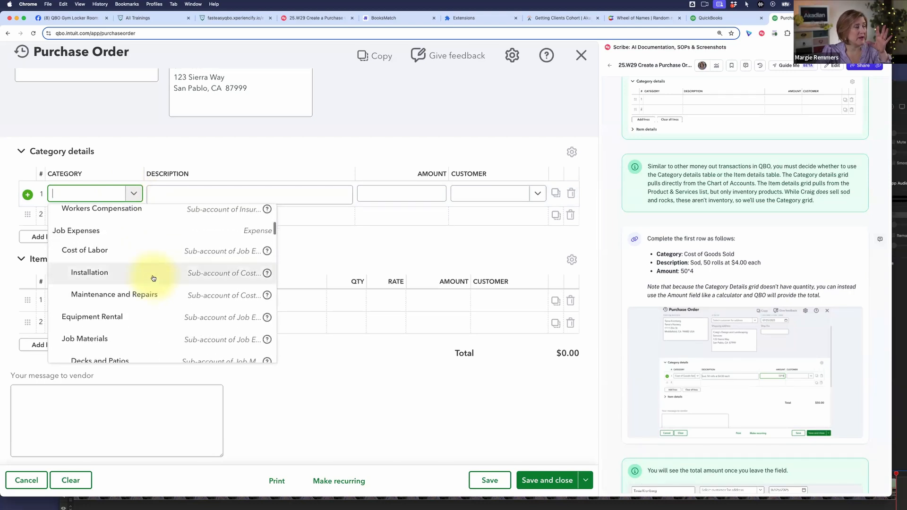
left_click(230, 171)
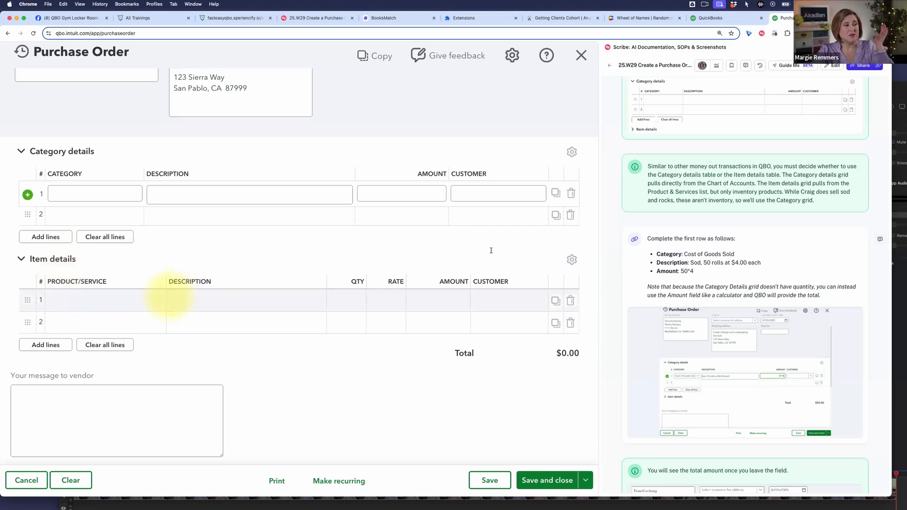
- Reread the scenario at the beginning of the guide about ordering rocks and sod from Tania's Nursery
scroll(490, 251, "up", 1)
scroll(744, 282, "up", 1)
scroll(744, 281, "up", 15)
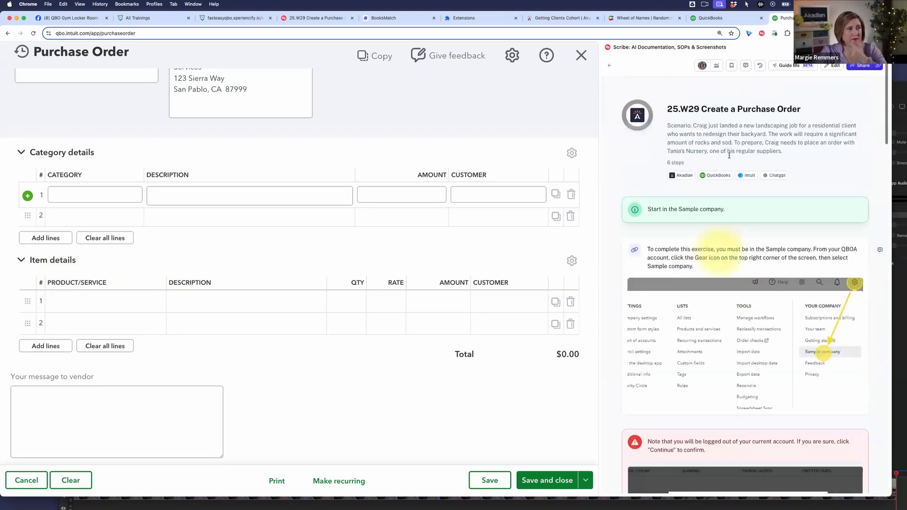
scroll(780, 198, "down", 1)
scroll(825, 154, "up", 1)
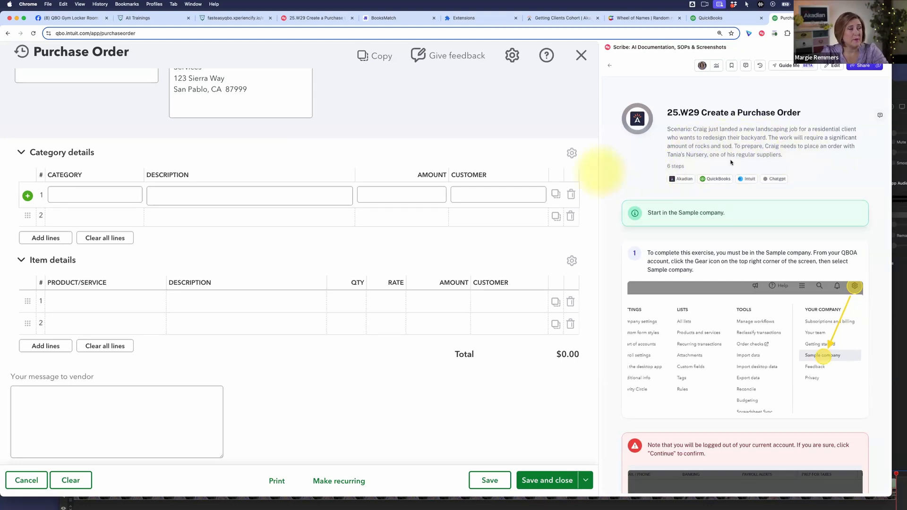
scroll(484, 168, "up", 5)
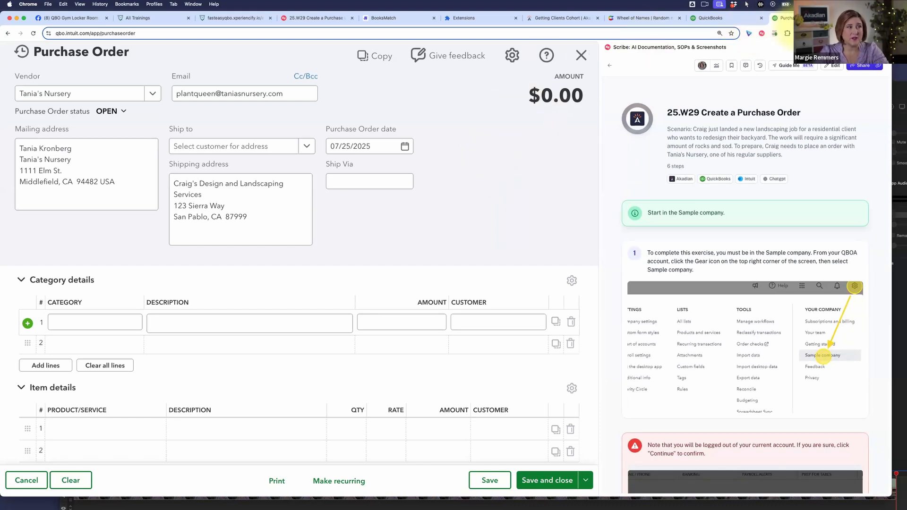
- Duplicate the purchase order's browser tab and close the blank purchase order in the duplicate
right_click(785, 19)
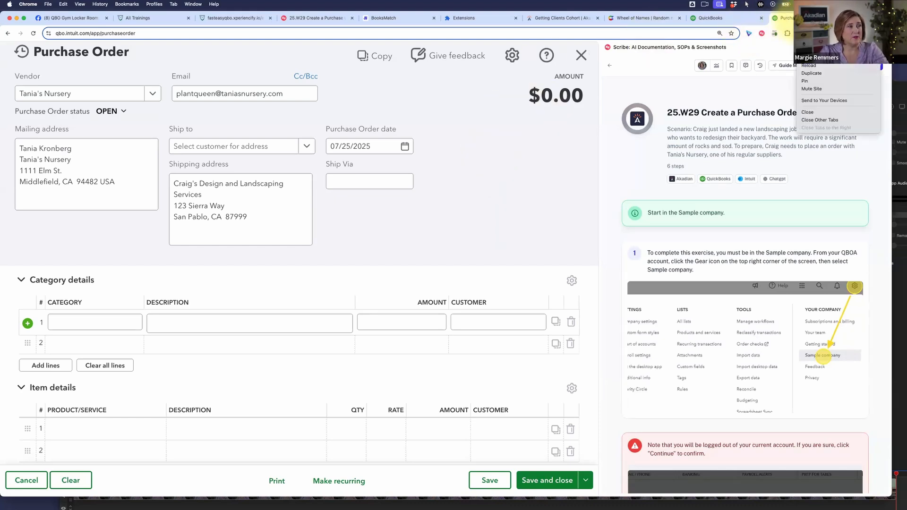
left_click(812, 73)
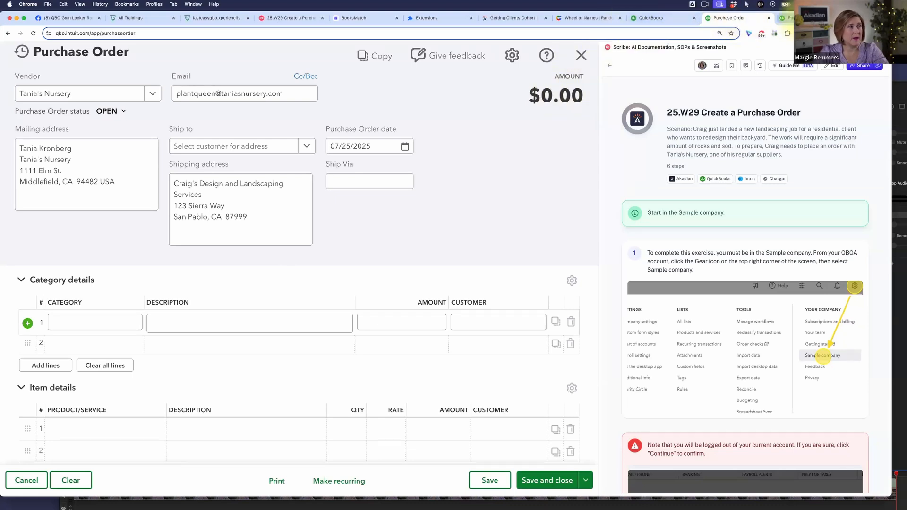
left_click(582, 56)
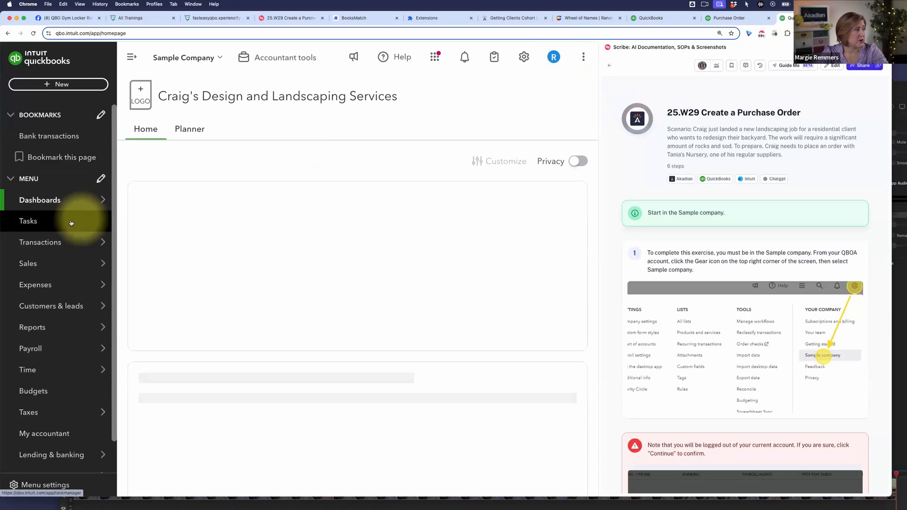
- Open the sample company's Products and Services list and look through it for the rocks and sod items
mouse_move(58, 315)
mouse_move(57, 265)
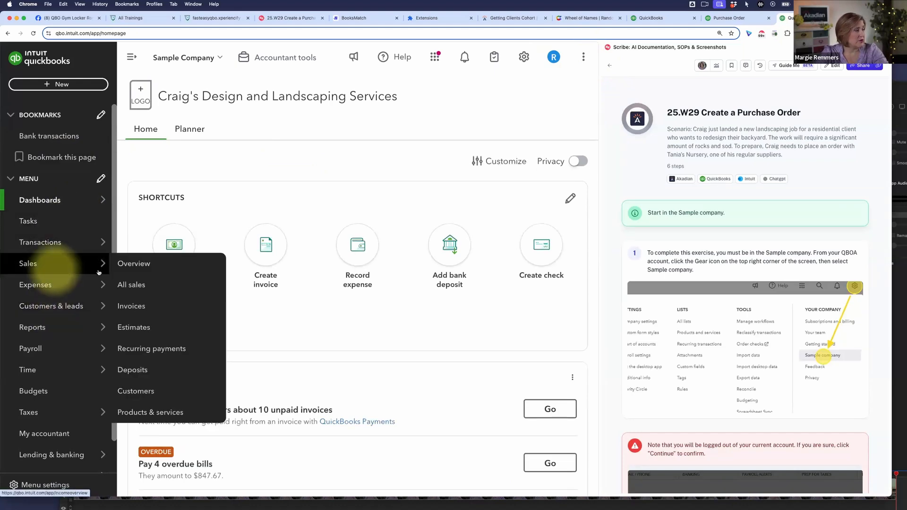
left_click(152, 411)
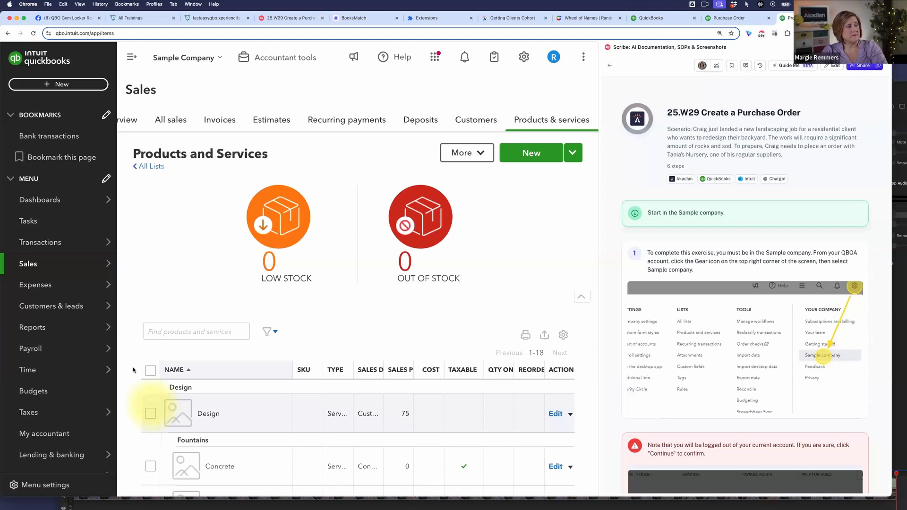
scroll(463, 317, "down", 5)
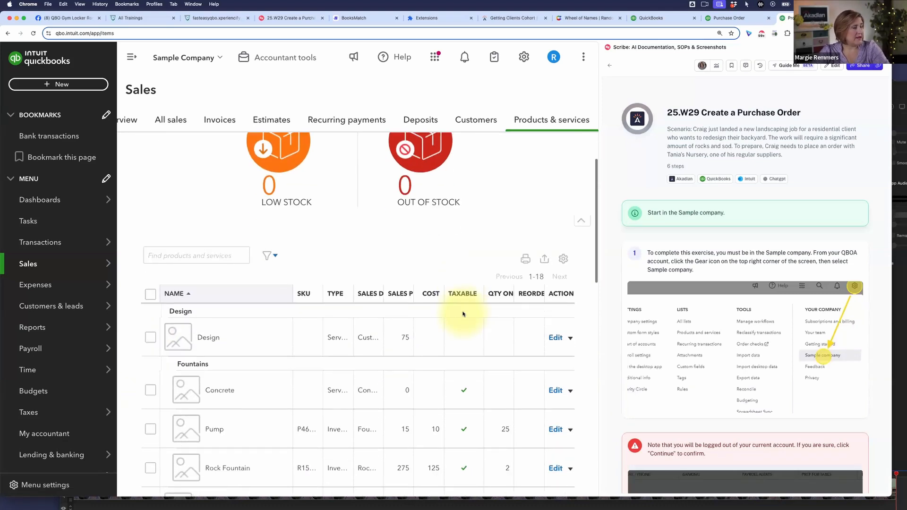
scroll(464, 314, "down", 2)
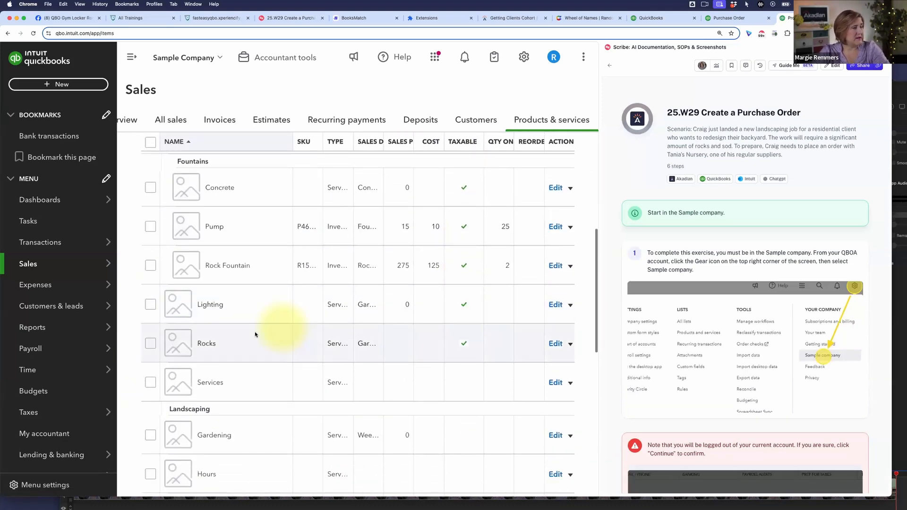
scroll(259, 347, "down", 6)
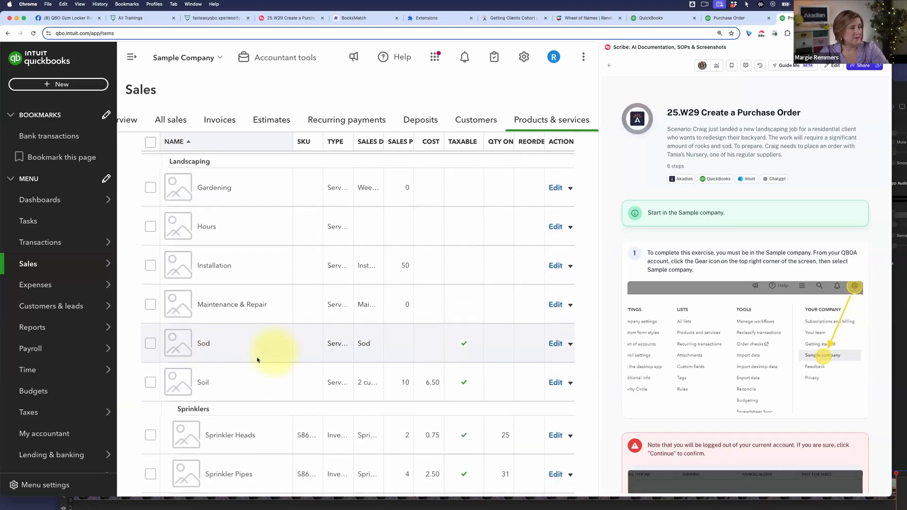
- Return to the Tania's Nursery purchase order and list the products offered for the first Item details row
left_click(729, 19)
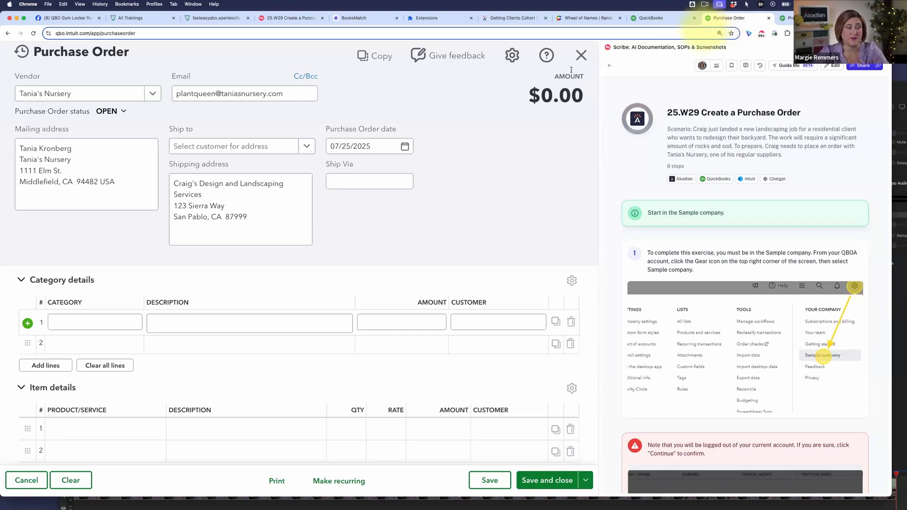
left_click(378, 323)
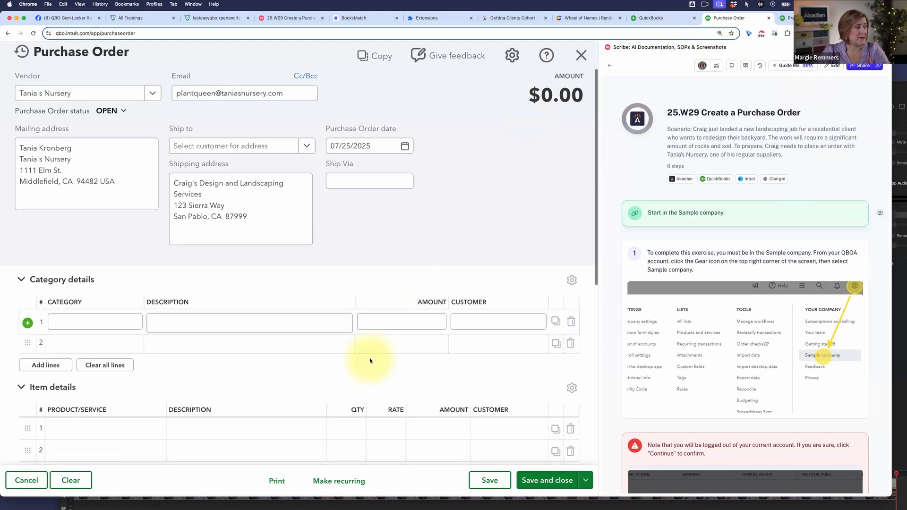
scroll(369, 359, "down", 5)
left_click(79, 294)
left_click(110, 281)
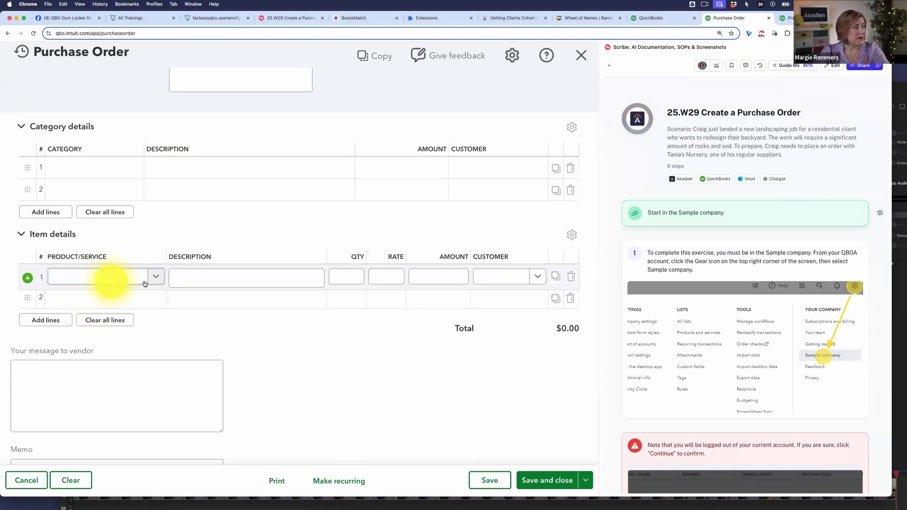
left_click(156, 278)
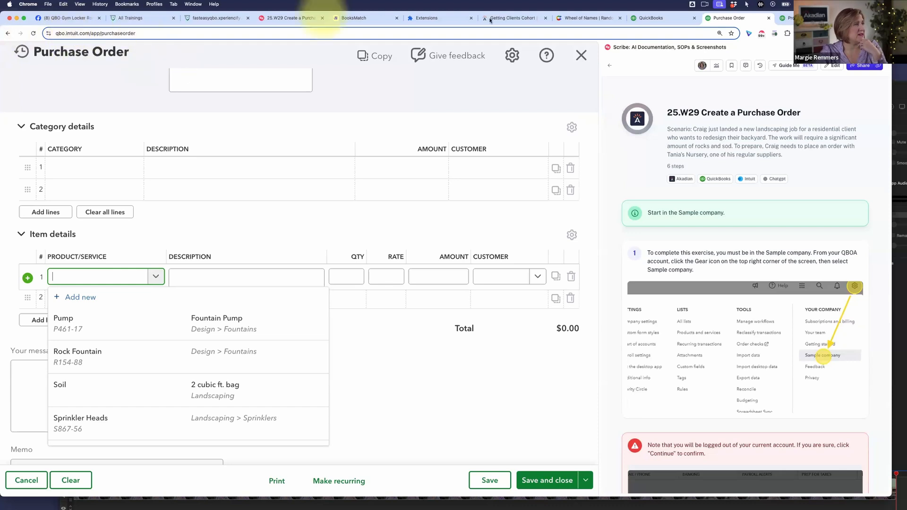
- Compare the Products and Services list with the products offered in the purchase order's first Item details row
left_click(363, 18)
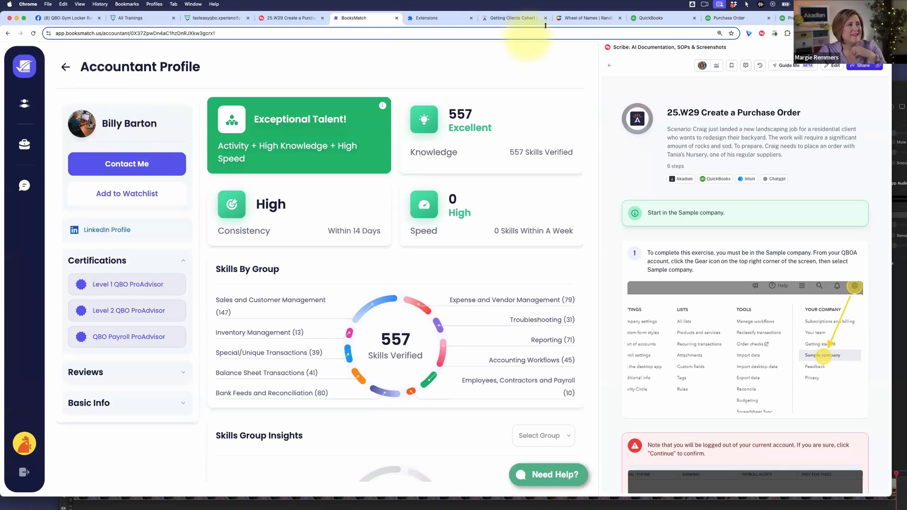
left_click(785, 18)
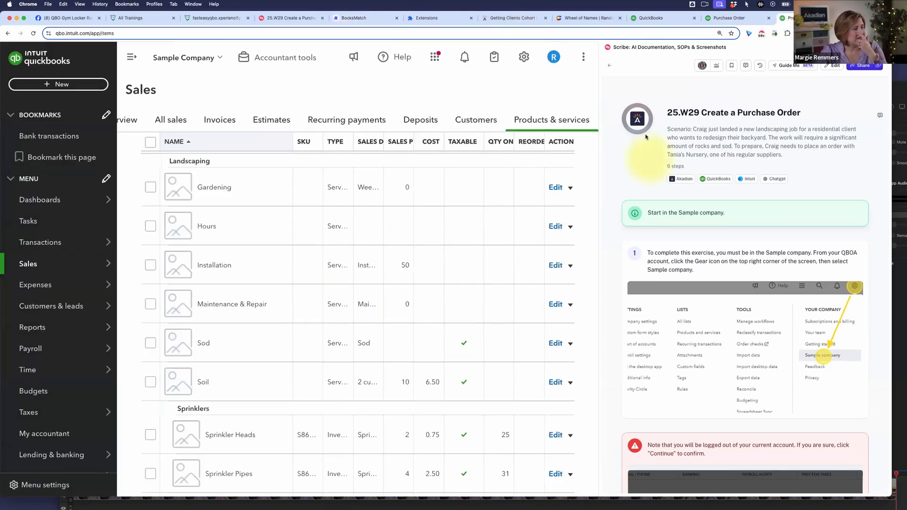
left_click(730, 18)
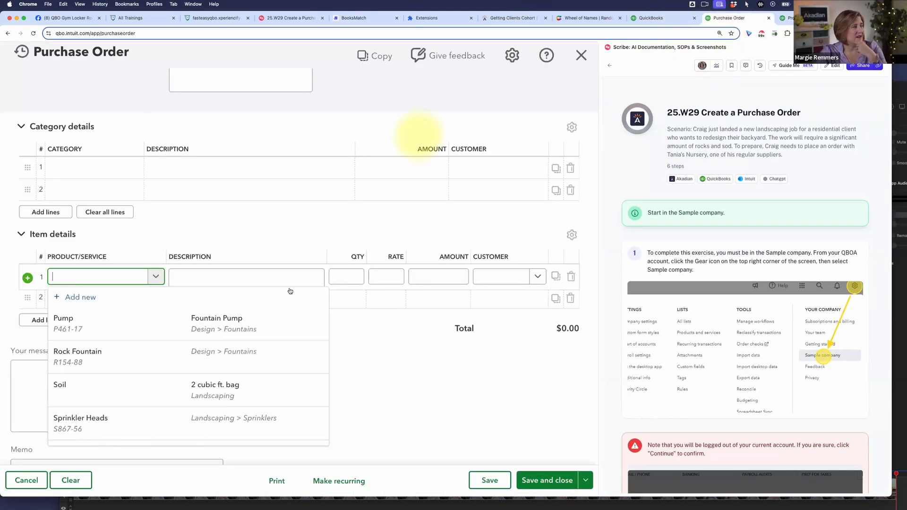
scroll(125, 241, "down", 1)
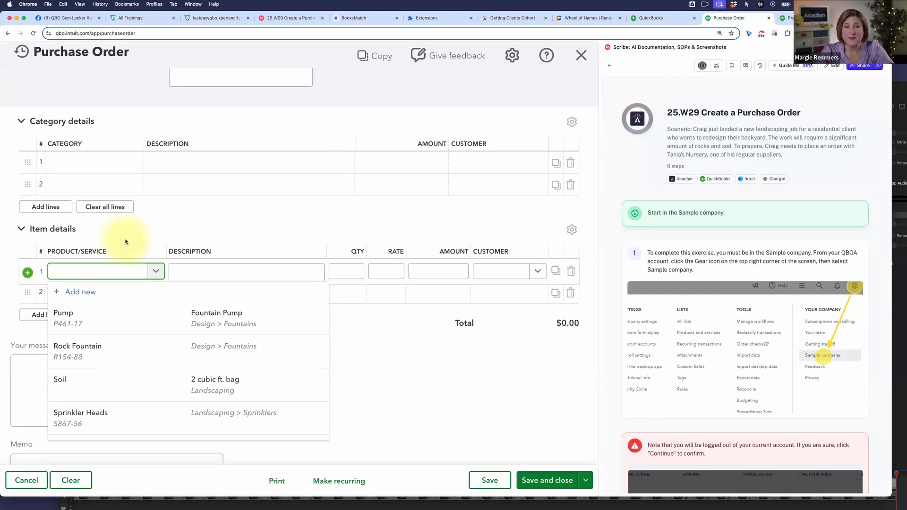
- Leave the product field blank, then collapse and re-expand the purchase order's Item details table
left_click(249, 231)
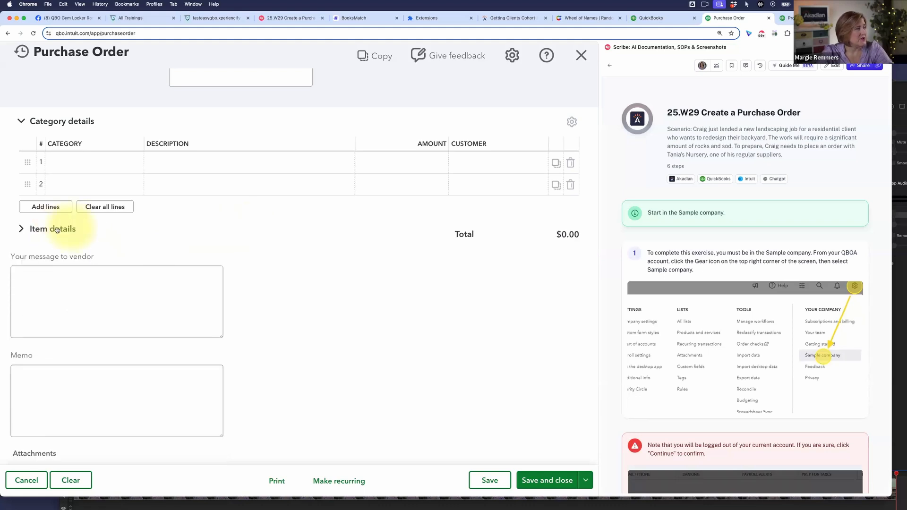
left_click(89, 233)
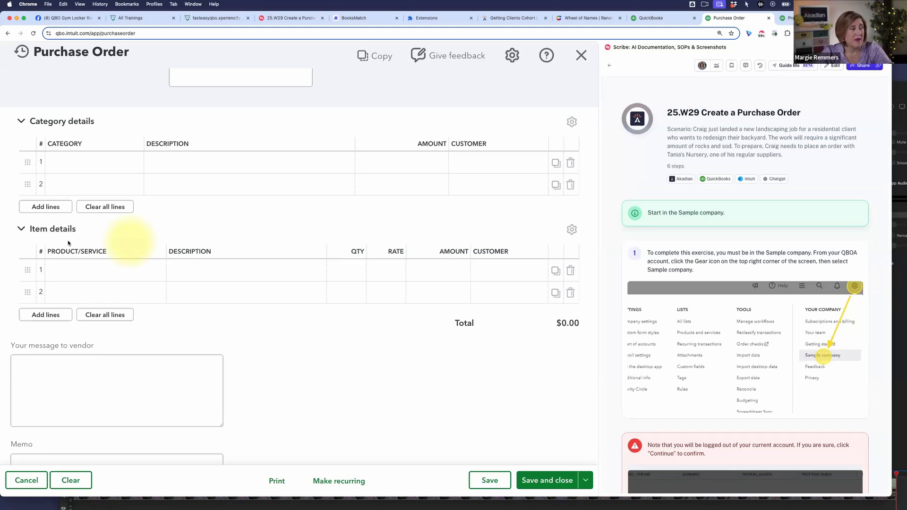
scroll(245, 232, "up", 3)
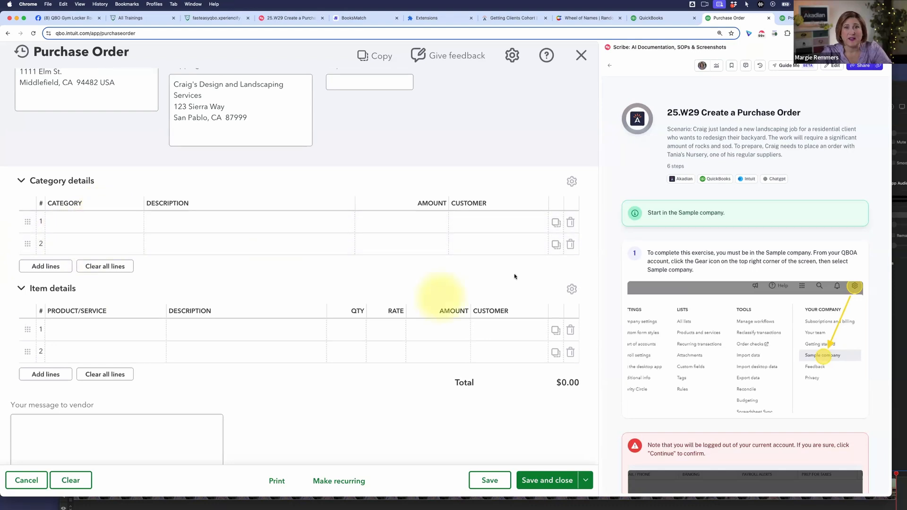
- Read the guide from the sample company setup to the Category versus Item note and step 5's first-row values
scroll(718, 363, "down", 1)
scroll(718, 363, "down", 3)
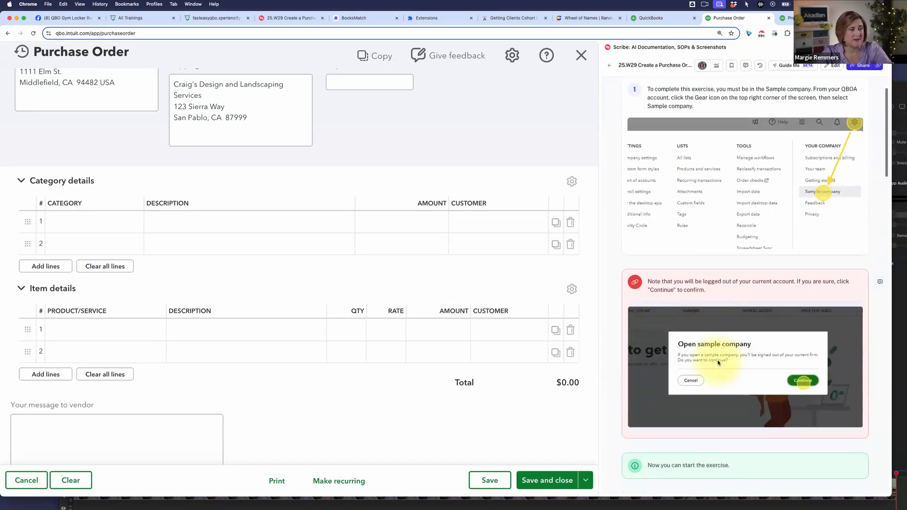
scroll(718, 363, "down", 2)
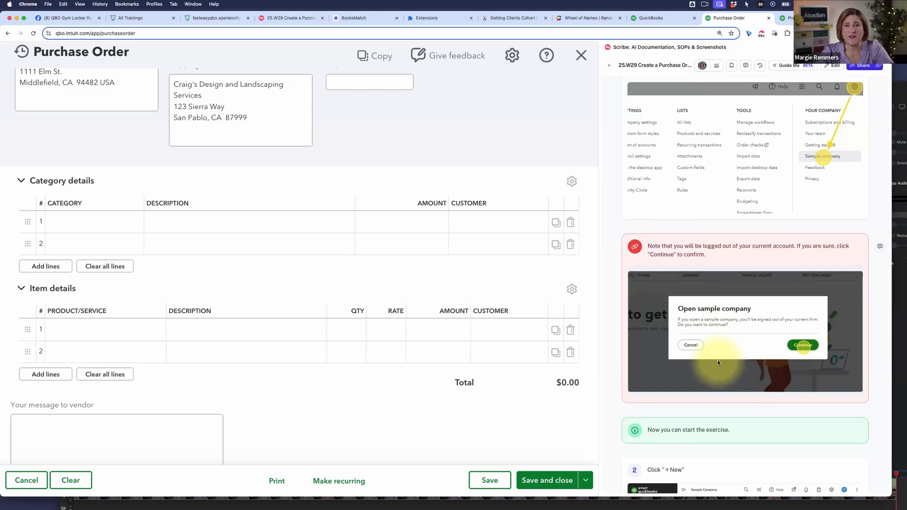
scroll(719, 363, "down", 1)
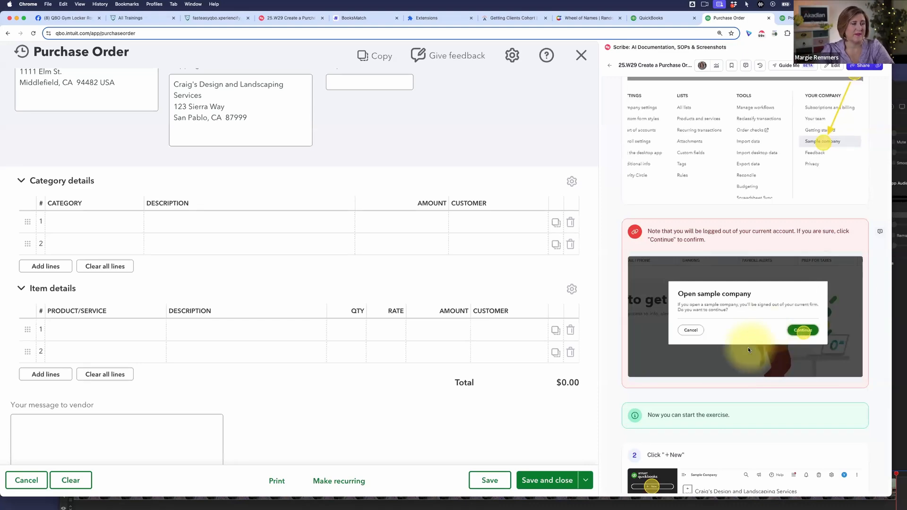
scroll(748, 348, "down", 10)
scroll(748, 350, "down", 10)
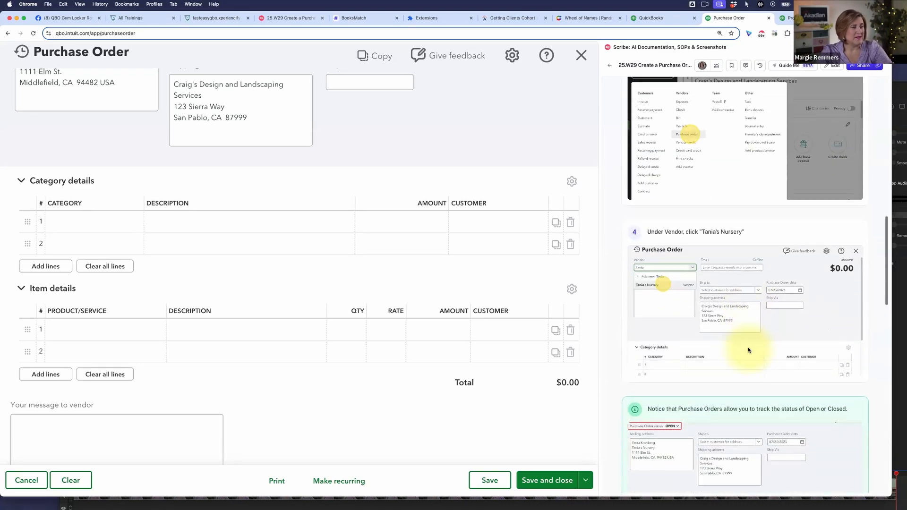
scroll(748, 350, "down", 5)
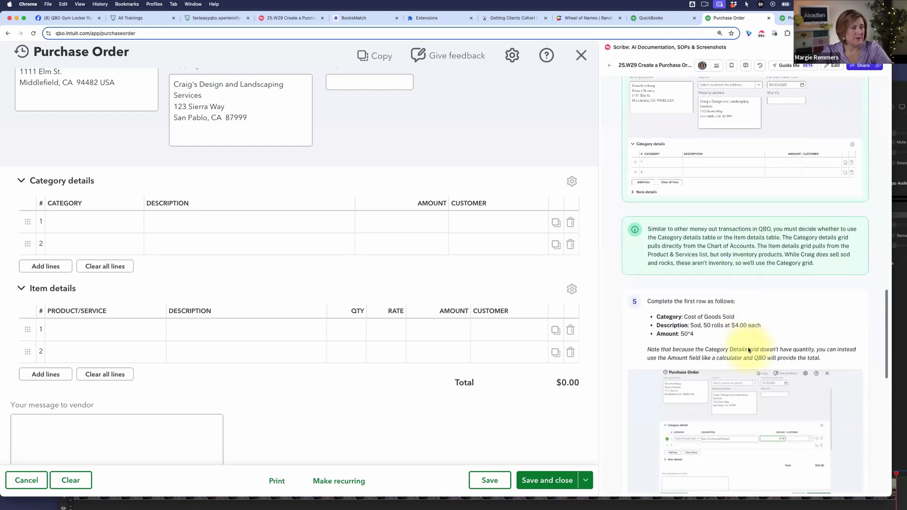
scroll(748, 350, "up", 3)
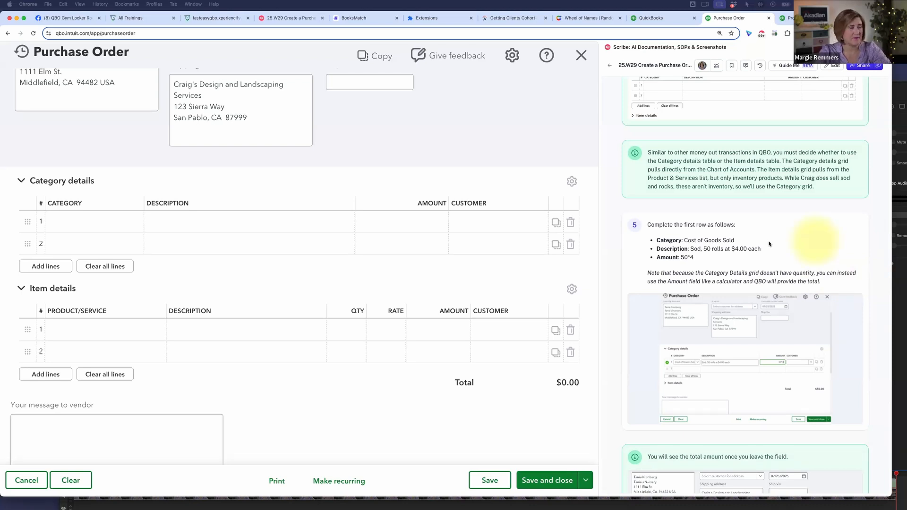
- Set the category of the first Category details row to Cost of Goods Sold
left_click(101, 230)
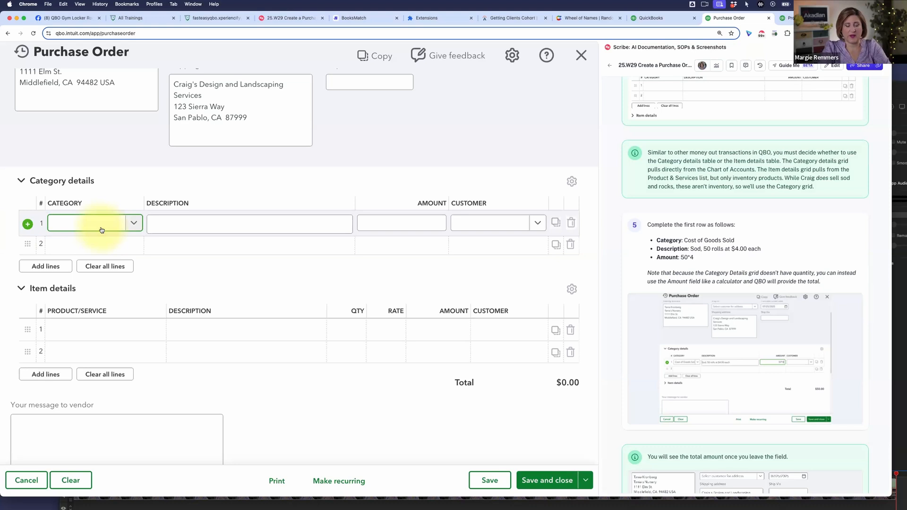
type("Cost")
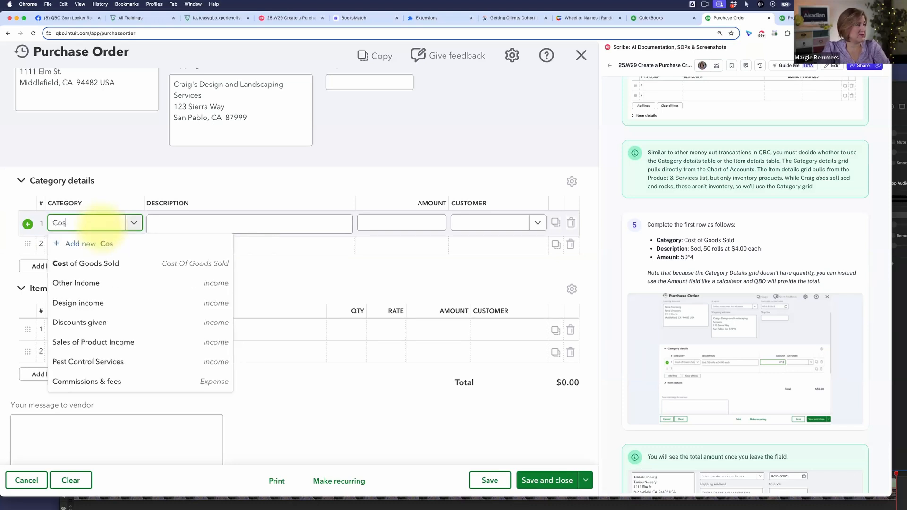
left_click(97, 263)
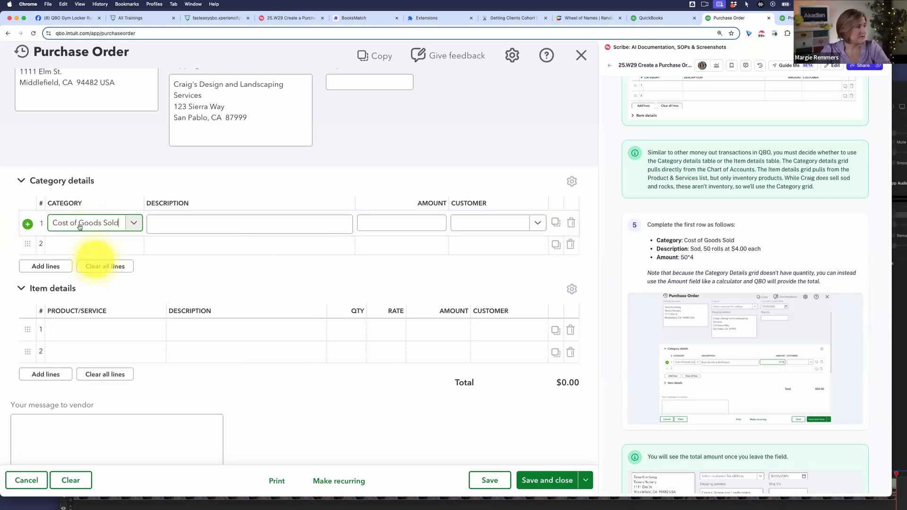
scroll(477, 269, "down", 1)
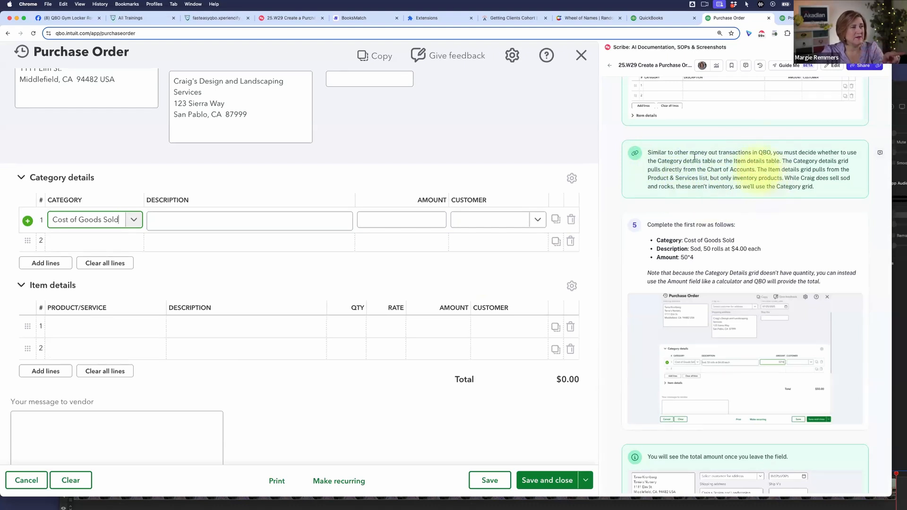
left_click(870, 209)
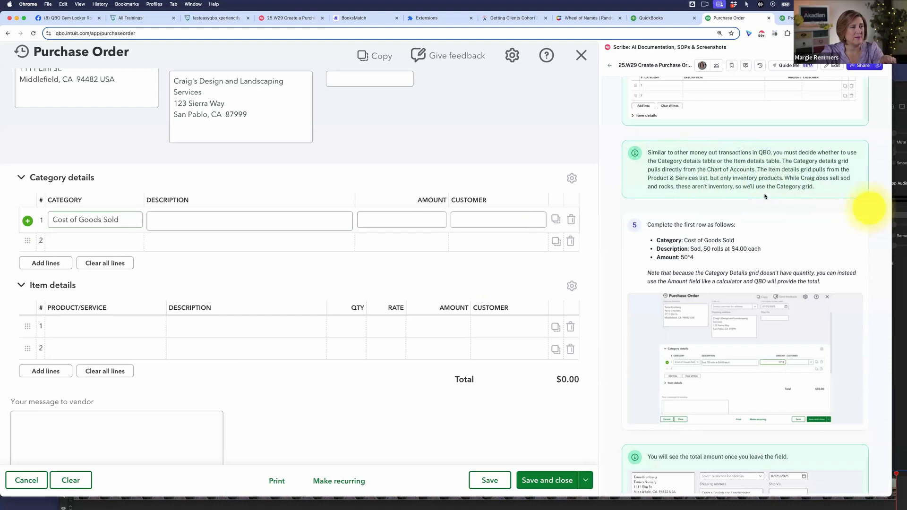
- Copy the description "Sod, 50 rolls at $4.00 each" from guide step 5 into the first Category details row
scroll(809, 205, "down", 2)
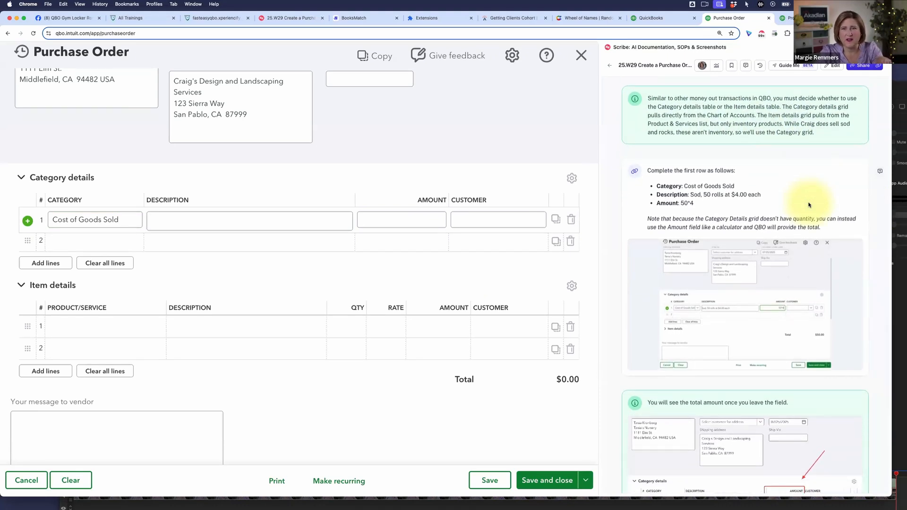
scroll(809, 204, "down", 1)
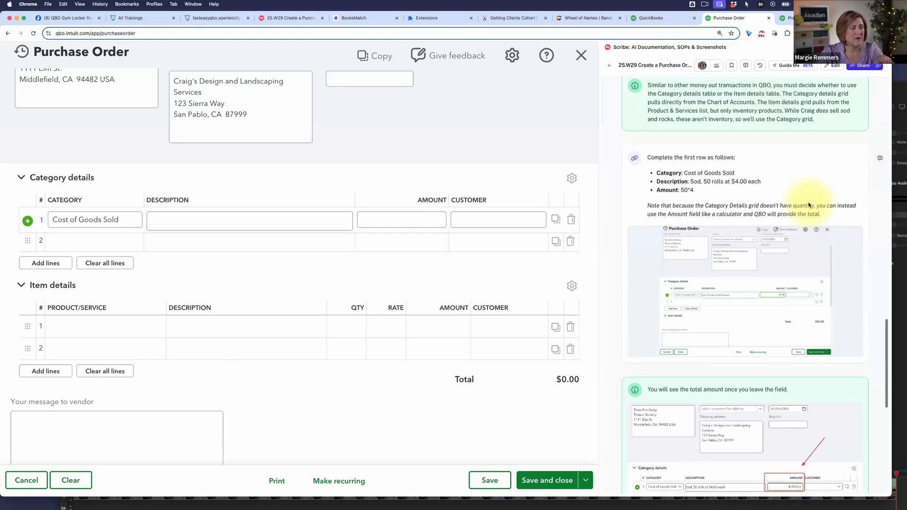
scroll(809, 204, "down", 1)
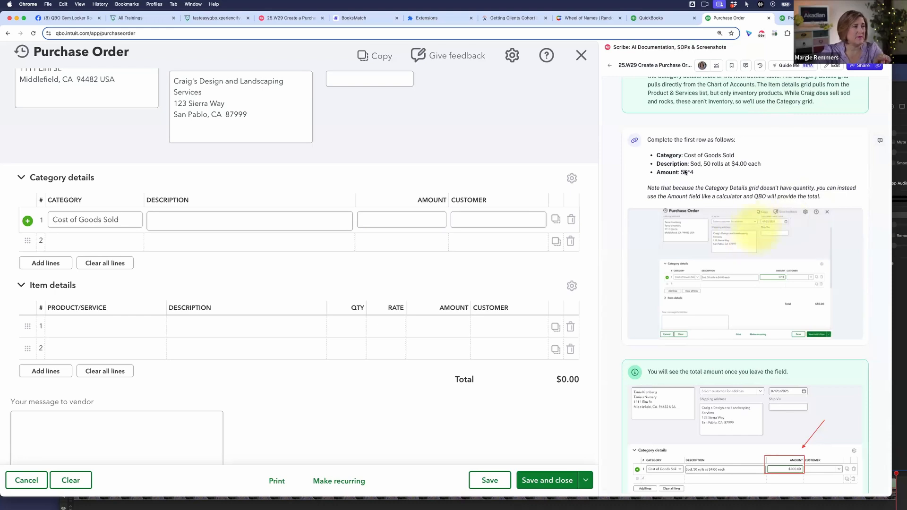
left_click(220, 223)
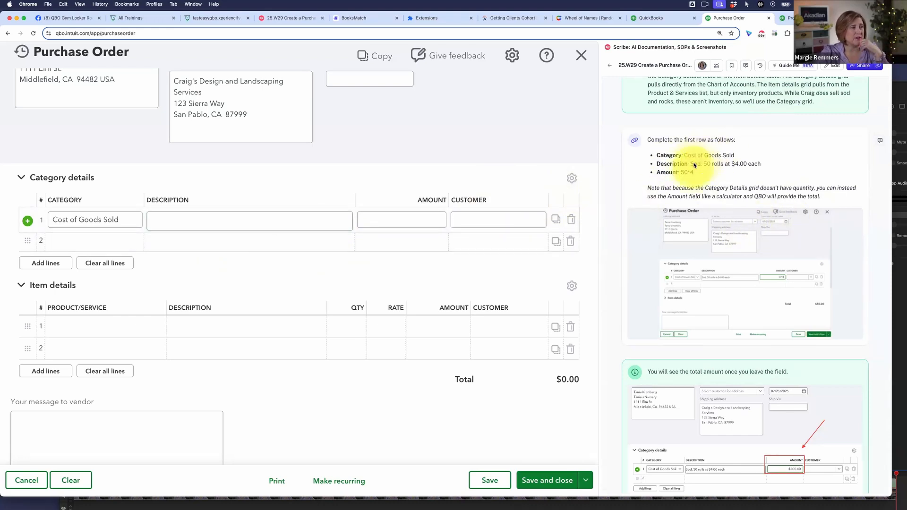
left_click_drag(691, 164, 761, 164)
key("ctrl+c")
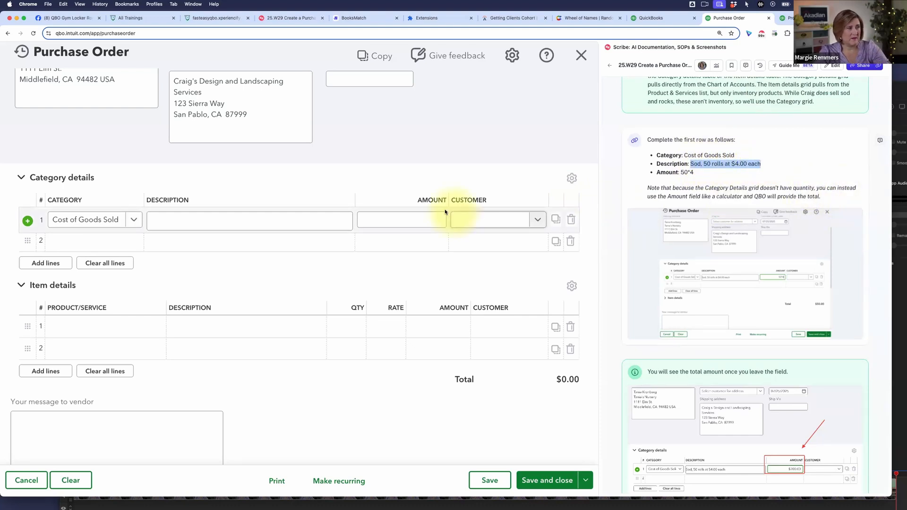
left_click(296, 220)
key("ctrl+v")
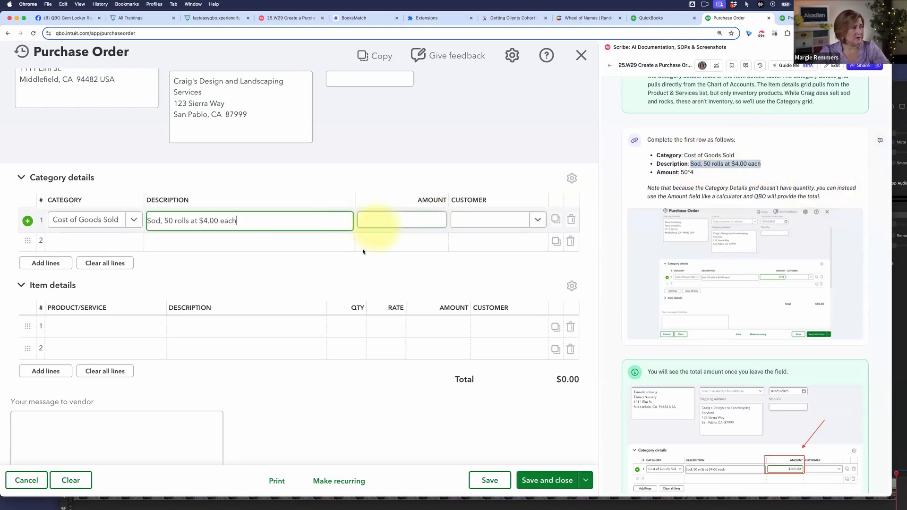
- Enter the calculation 50*4 as the amount of the first Category details row
left_click(420, 220)
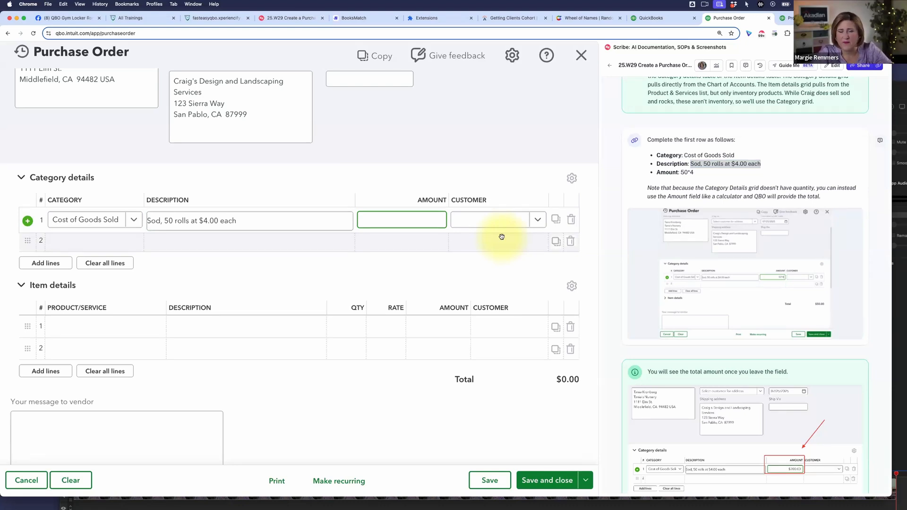
type("50")
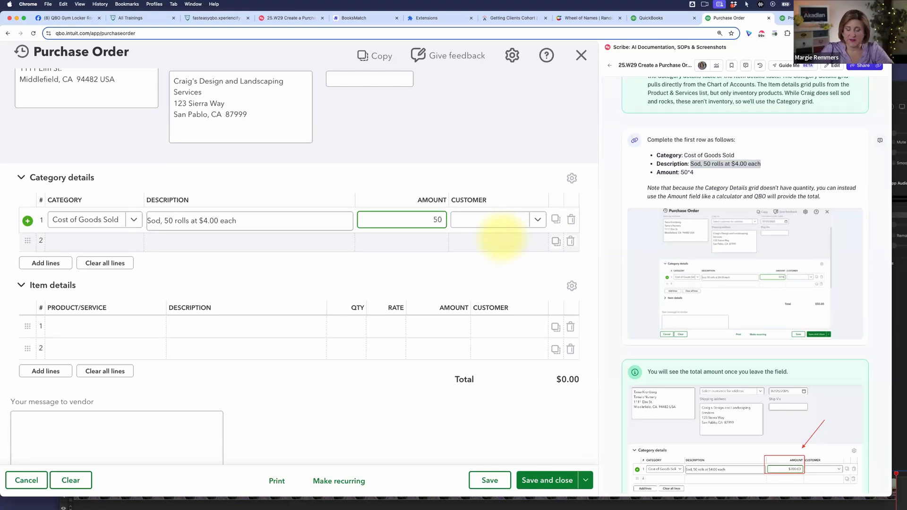
type("*4")
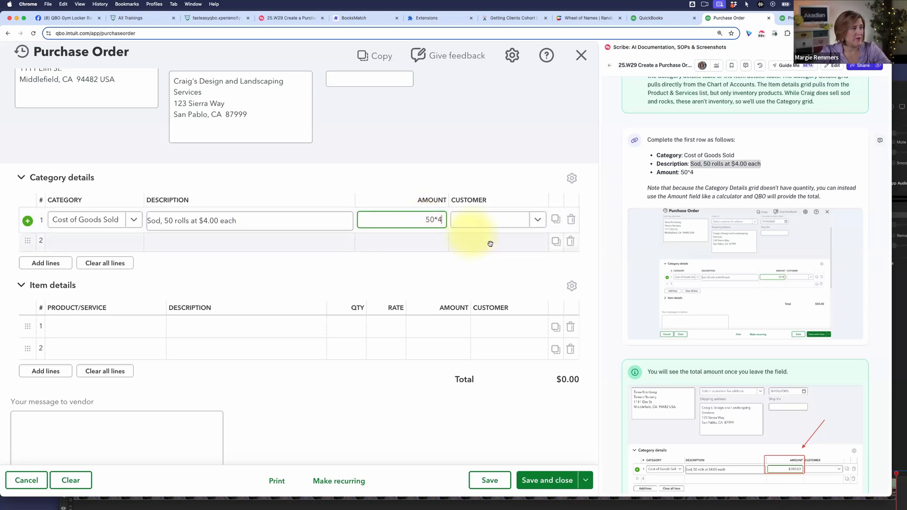
key("Tab")
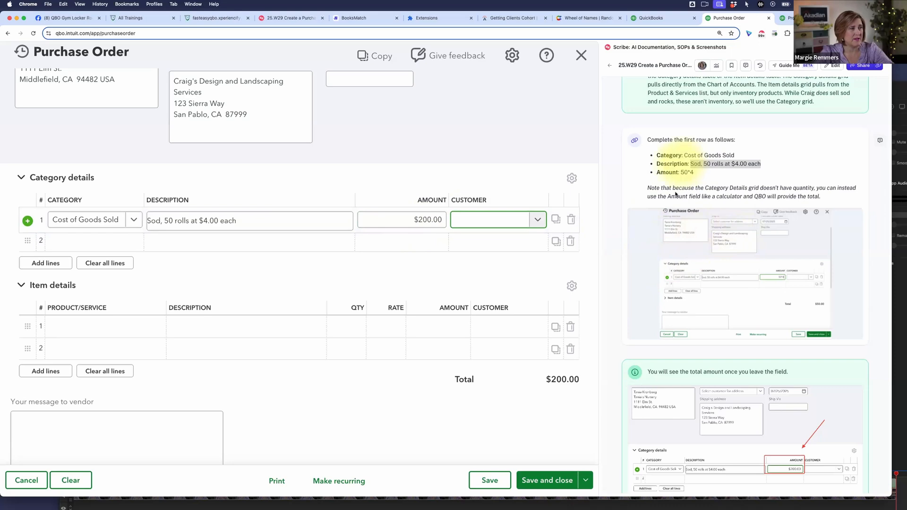
- Set the category of the second Category details row to Cost of Goods Sold, following guide step 6
scroll(709, 239, "down", 3)
scroll(712, 241, "down", 6)
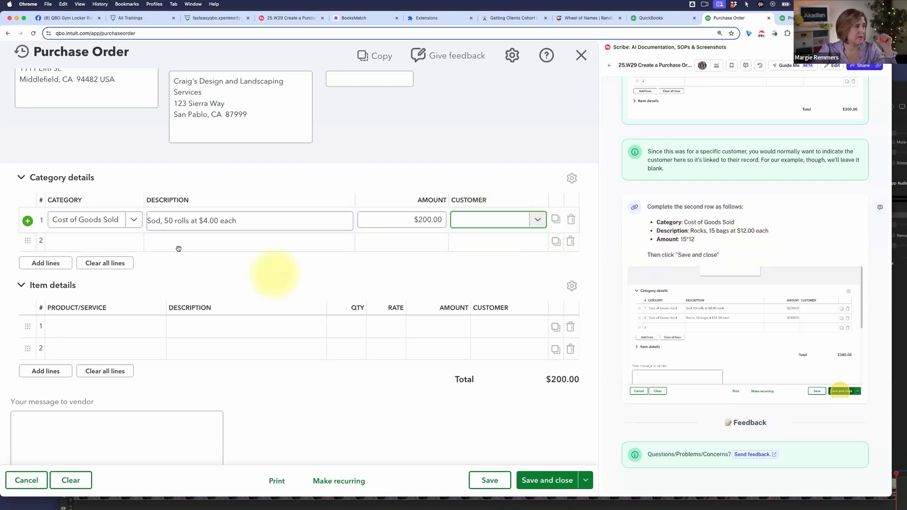
left_click(118, 243)
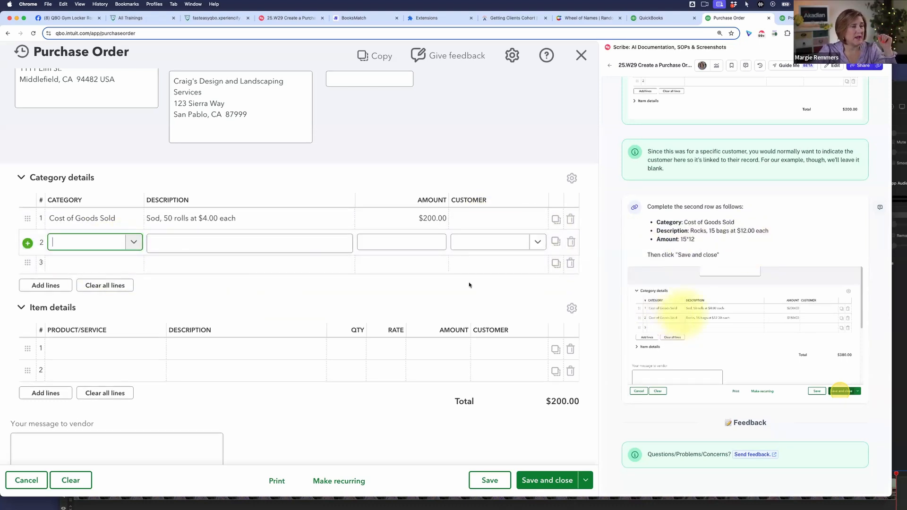
type("c")
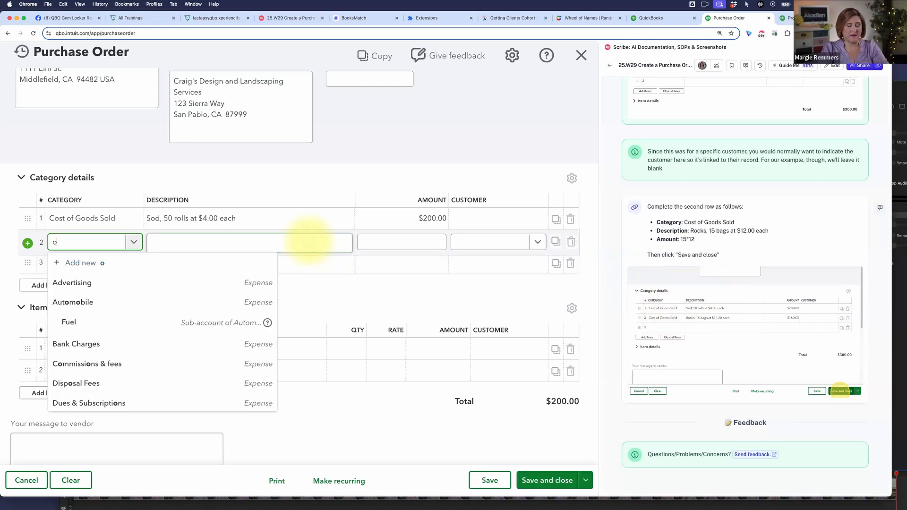
type("ost")
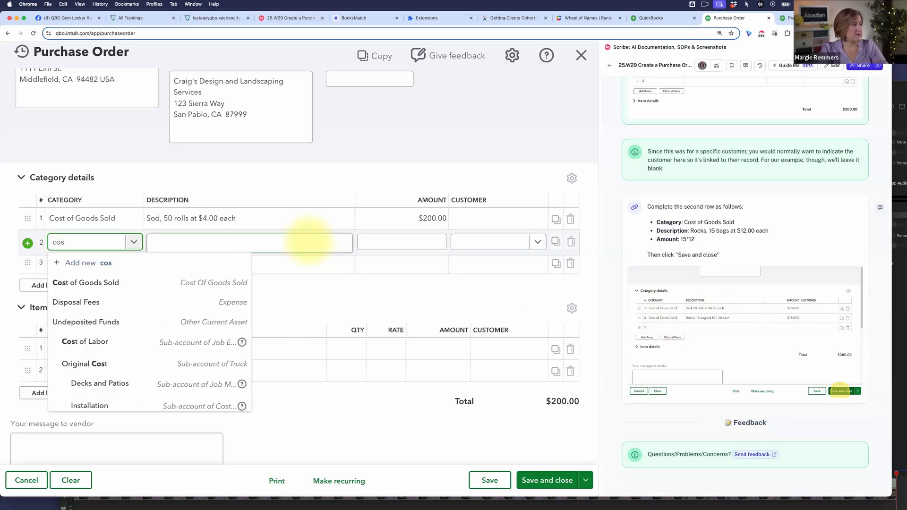
left_click(223, 282)
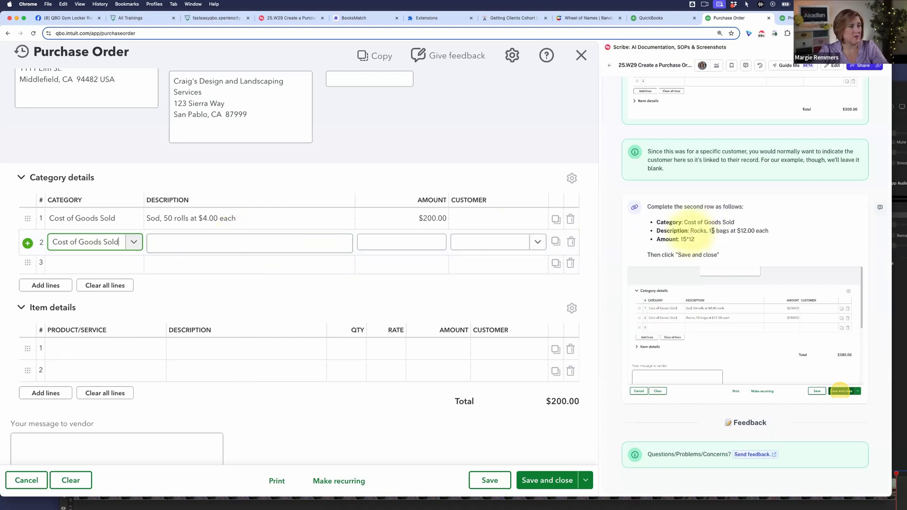
- Copy the description "Rocks, 15 bags at $12.00 each" from guide step 6 into the second Category details row
left_click_drag(691, 230, 810, 238)
key("super+c")
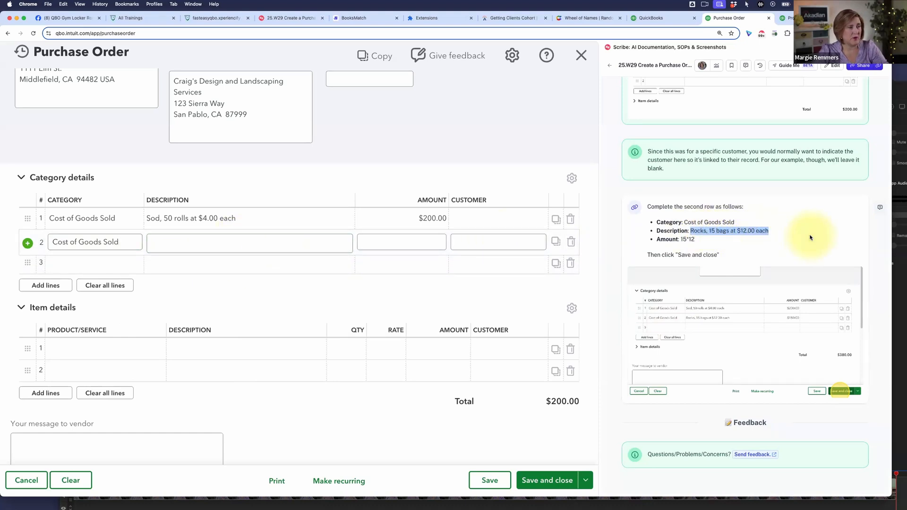
left_click(336, 240)
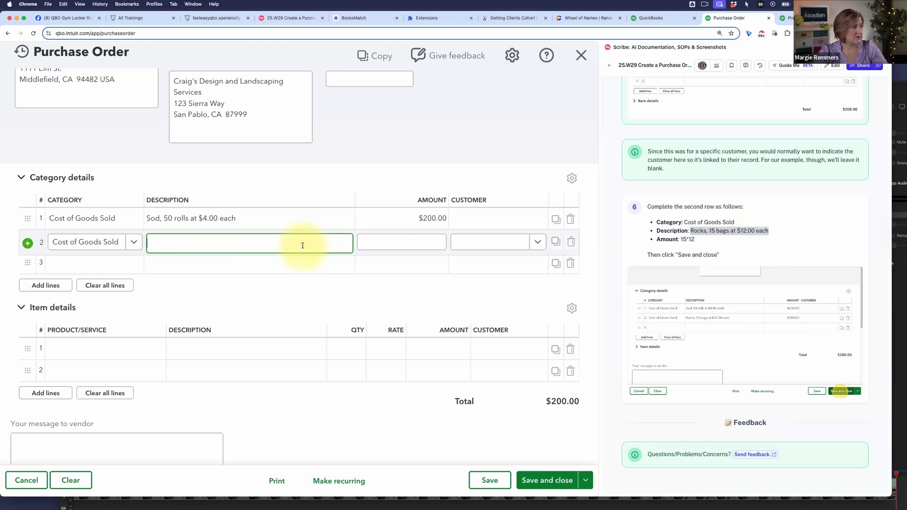
key("super+v")
- Enter the calculation 15*12 as the amount of the second Category details row and leave the row
left_click(418, 245)
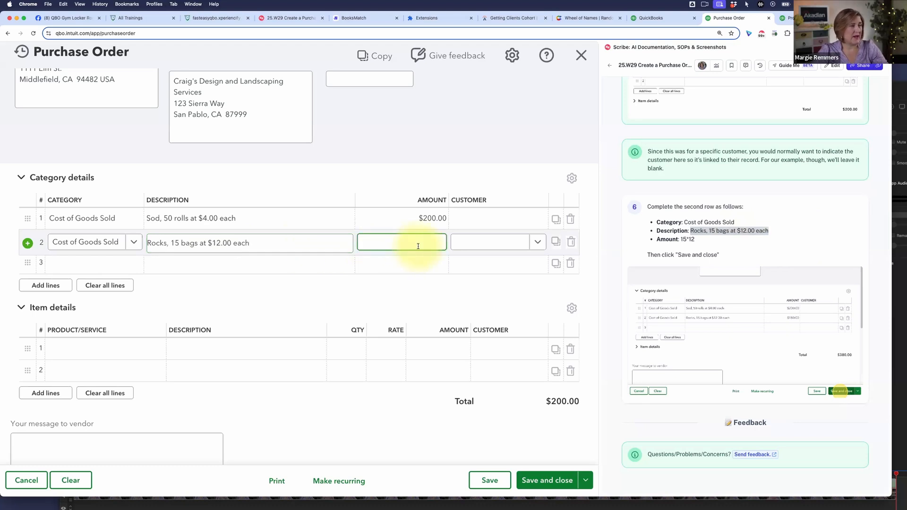
type("15.12")
key("BackSpace")
key("BackSpace")
key("BackSpace")
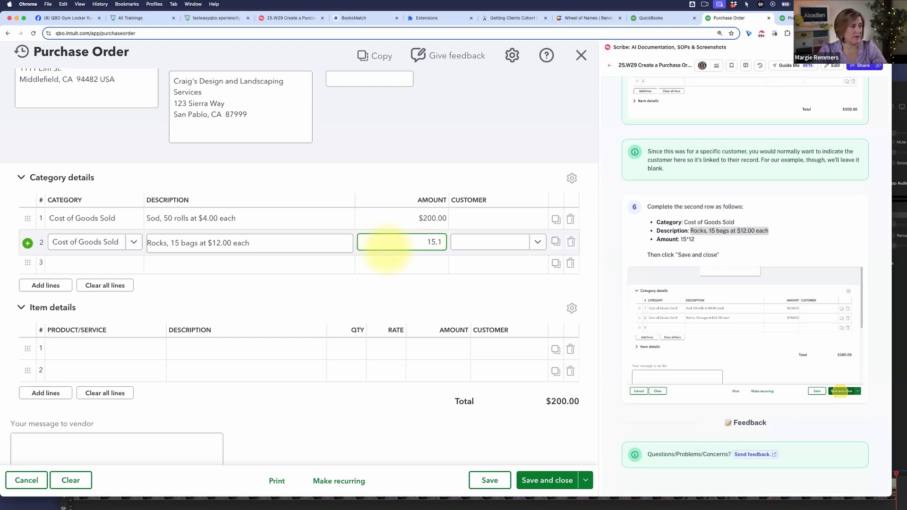
type("*")
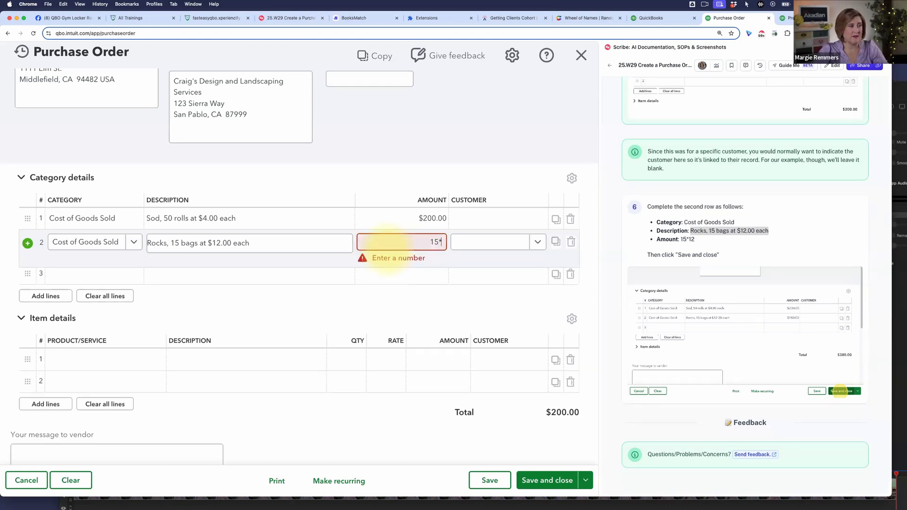
type("12")
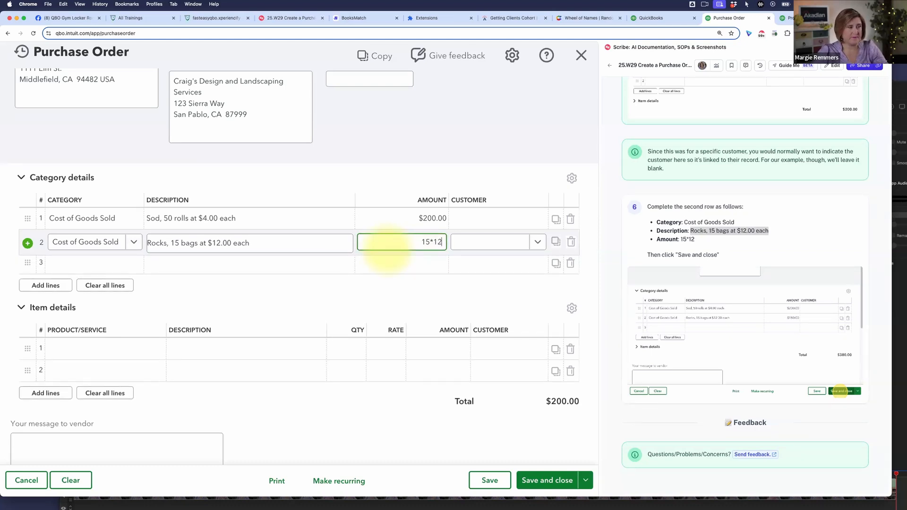
key("Tab")
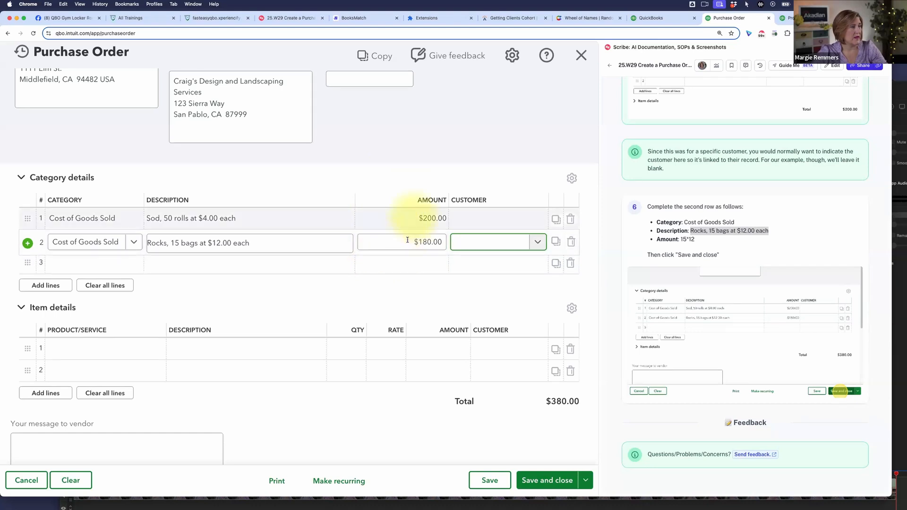
left_click(509, 161)
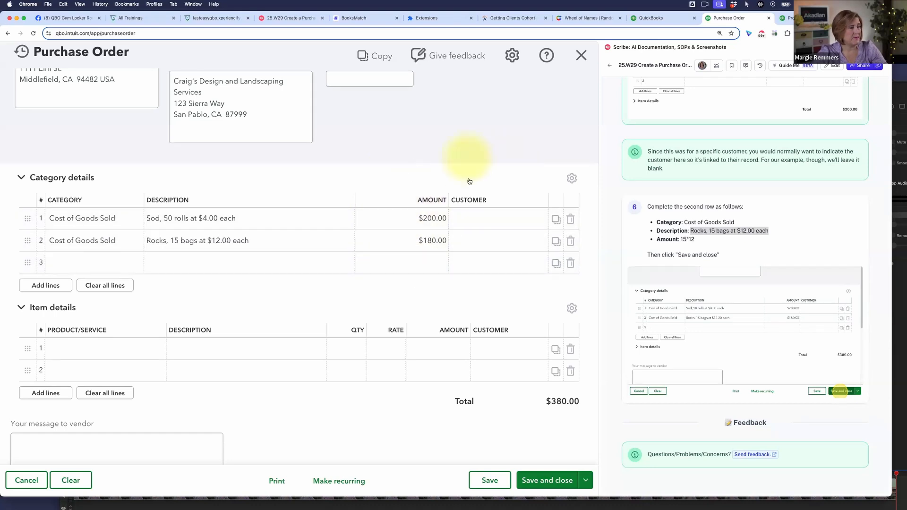
- Save the completed purchase order while keeping it open
scroll(482, 326, "up", 3)
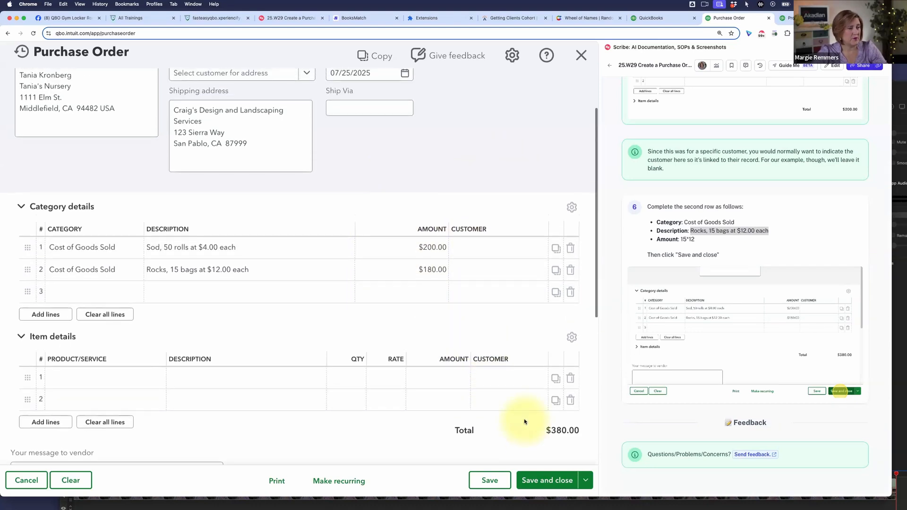
scroll(525, 422, "down", 3)
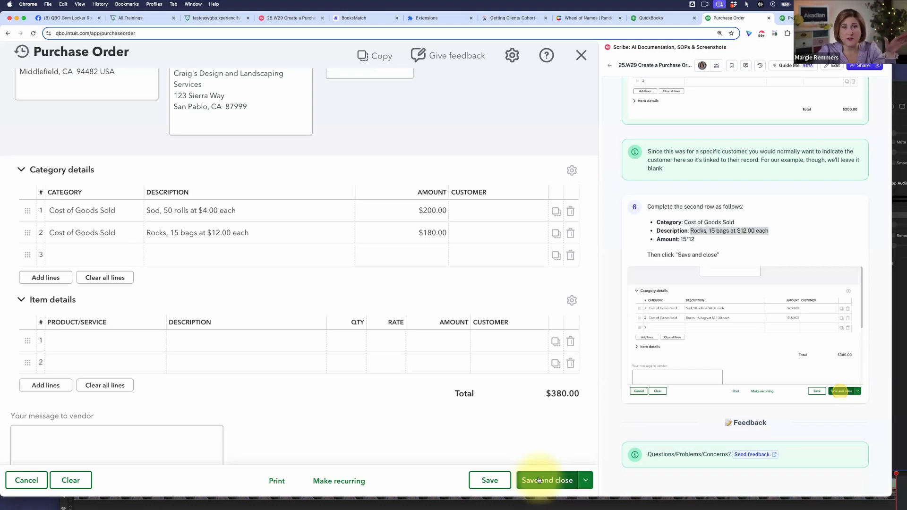
left_click(490, 482)
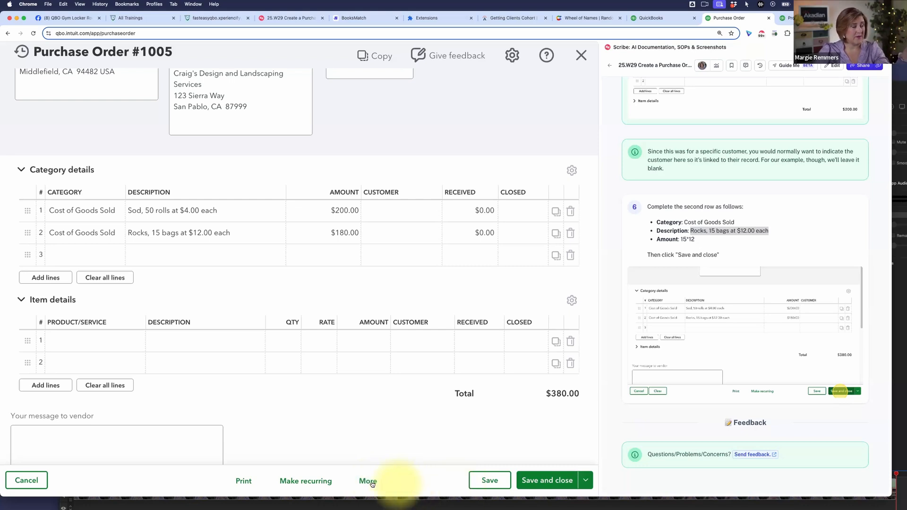
- Show the additional actions available for the saved purchase order, then save and close it
left_click(368, 481)
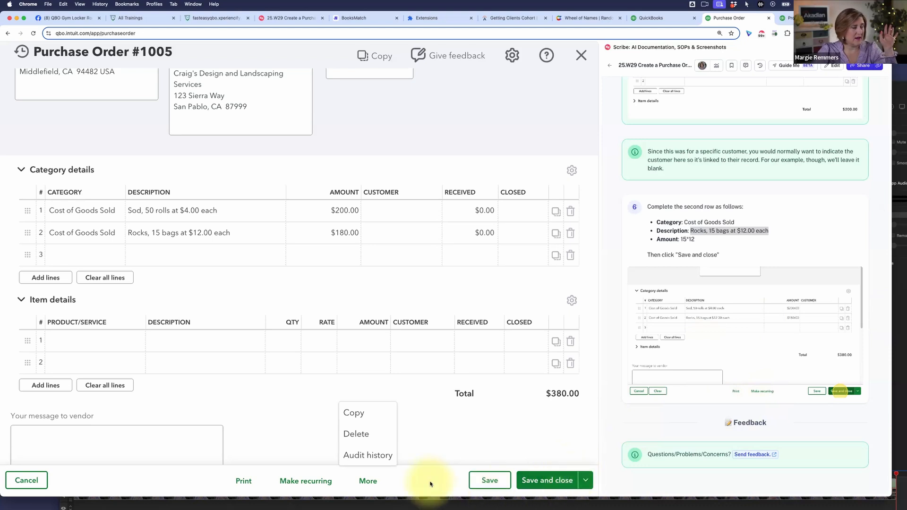
left_click(547, 480)
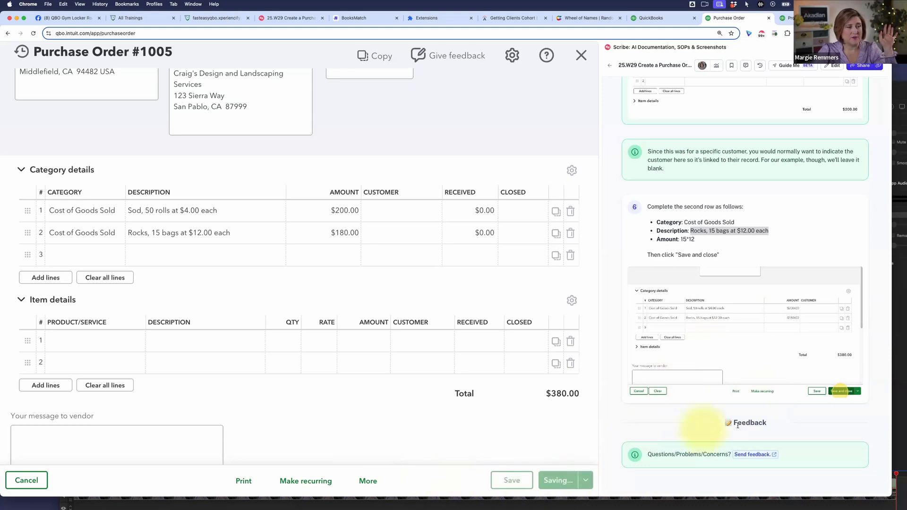
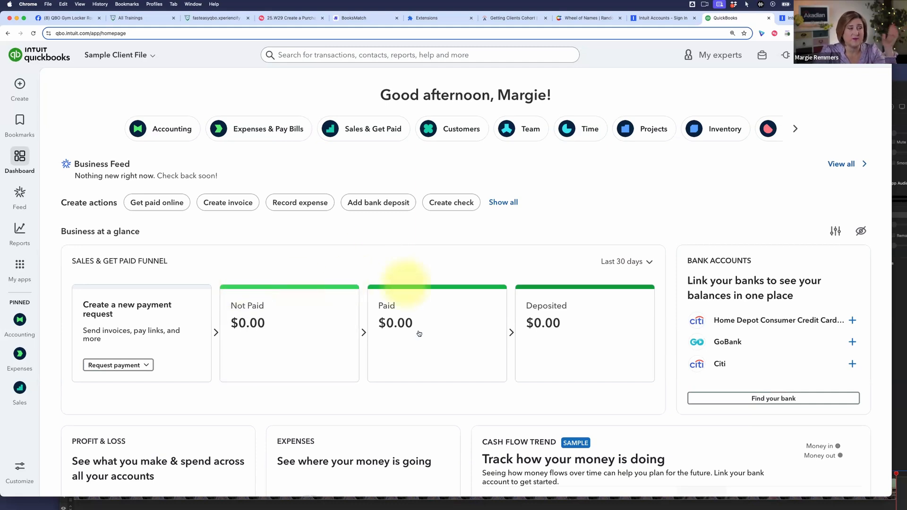
- Look over the home dashboard and the transaction types available for creation
mouse_move(419, 331)
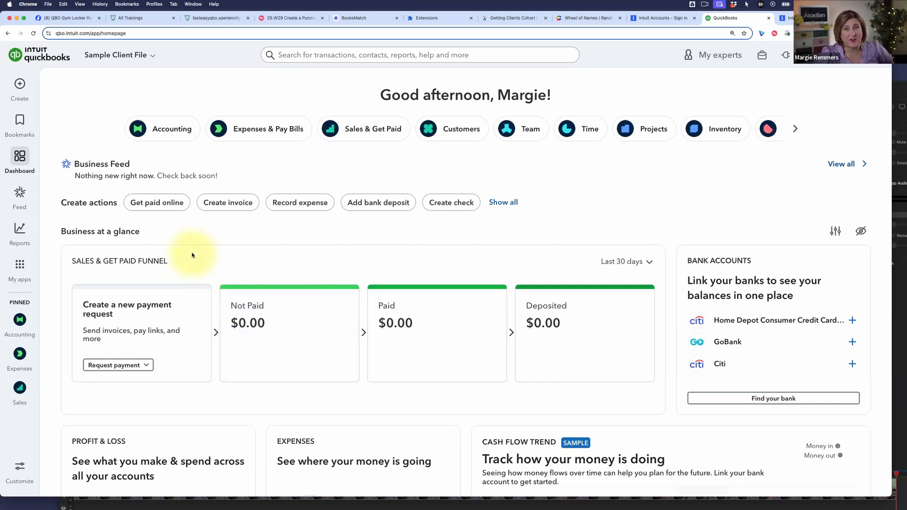
scroll(132, 259, "down", 1)
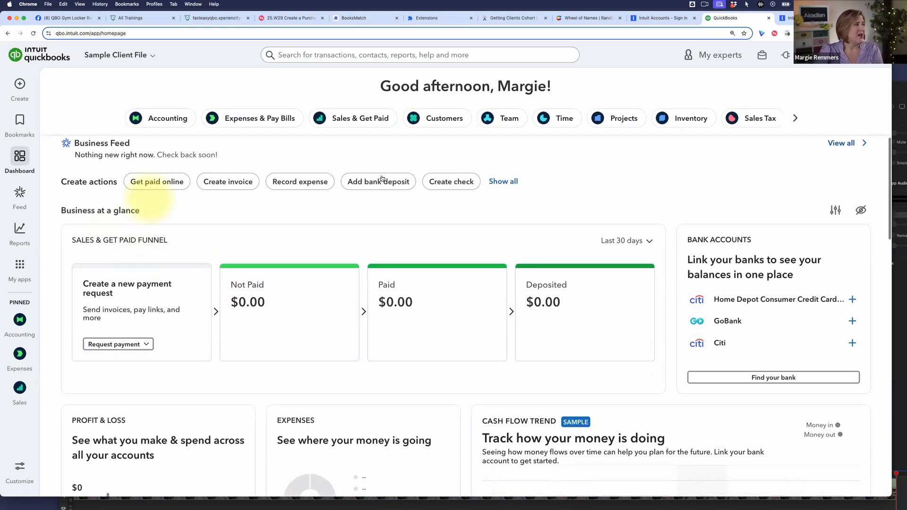
scroll(498, 171, "up", 1)
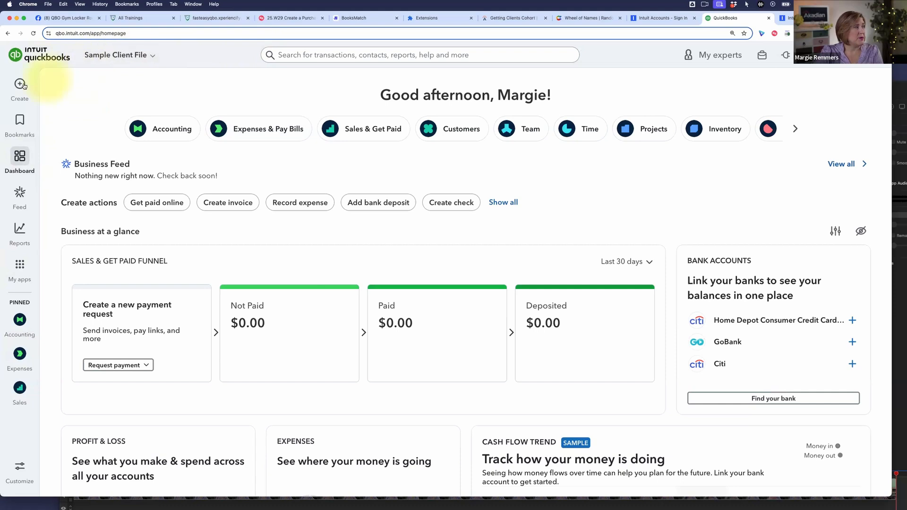
mouse_move(21, 85)
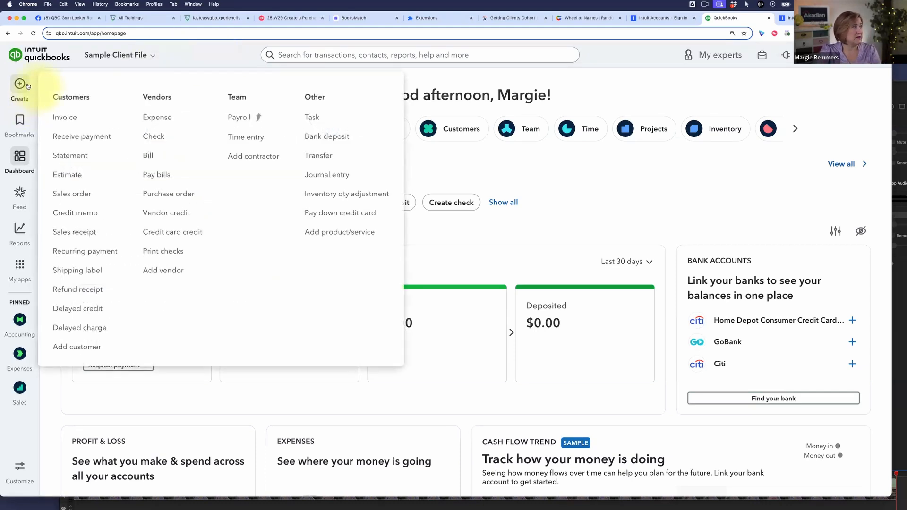
mouse_move(21, 121)
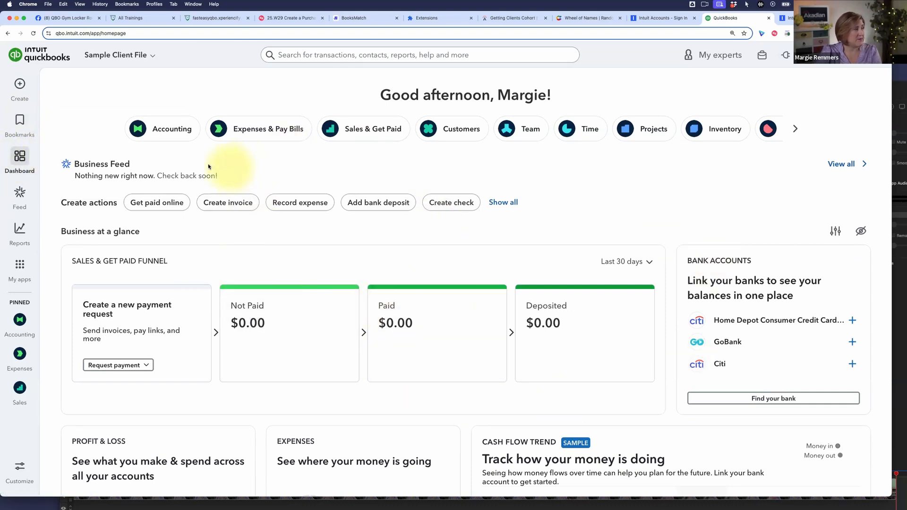
- Open the Business Feed and review its suggestions, autofill area and AI agents
left_click(20, 196)
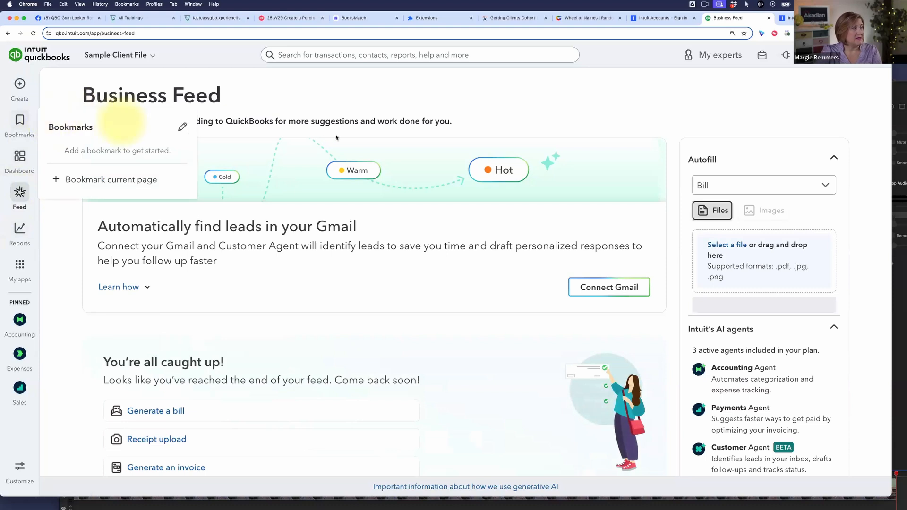
scroll(347, 260, "down", 2)
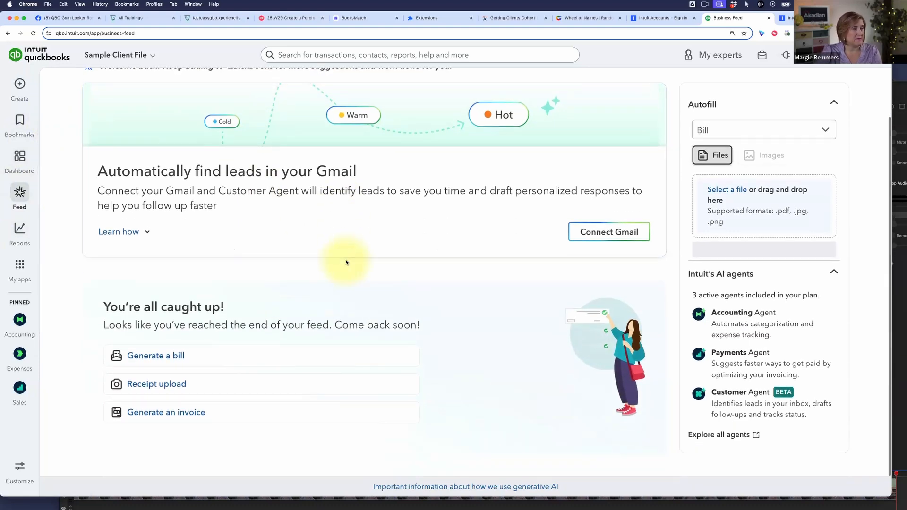
scroll(346, 262, "up", 2)
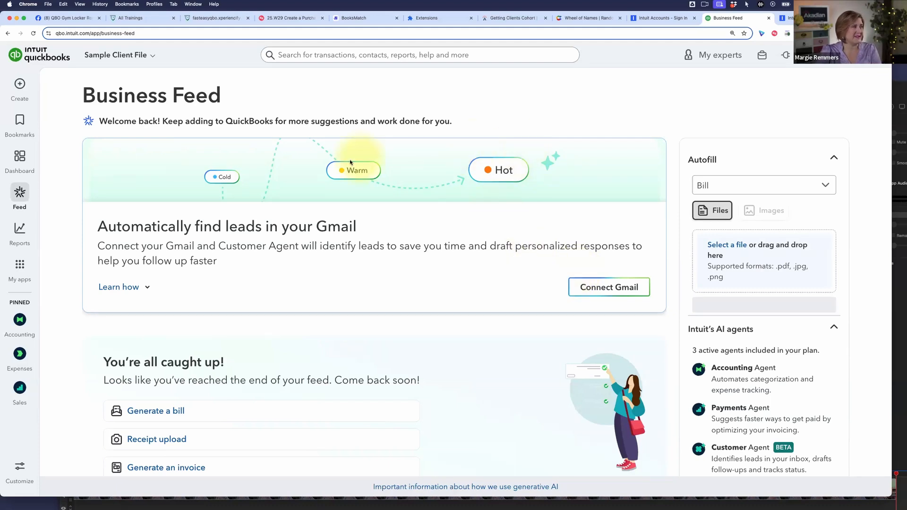
- Show the report options, including Financial planning, and the list of available apps
mouse_move(19, 230)
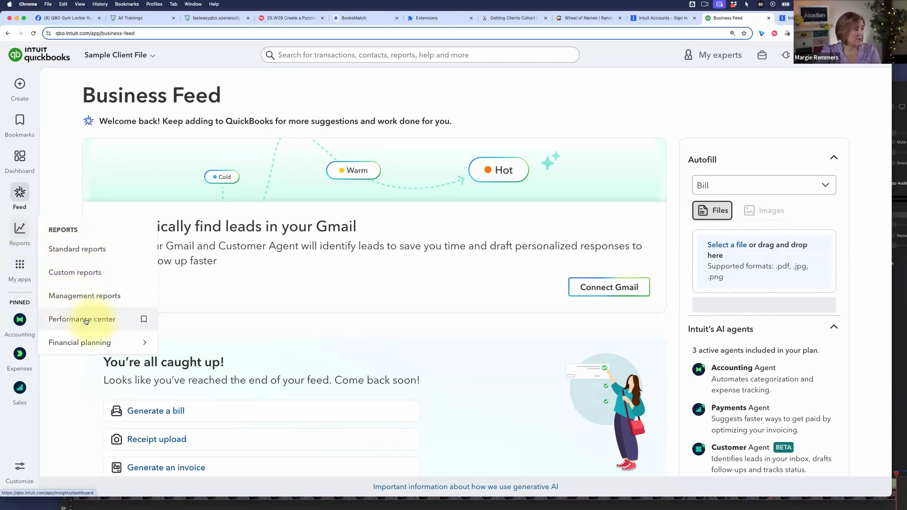
mouse_move(87, 344)
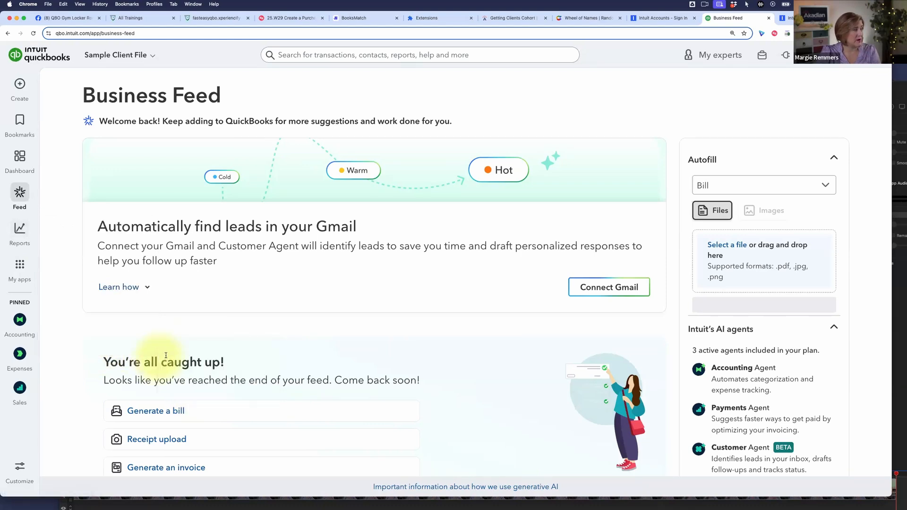
mouse_move(24, 229)
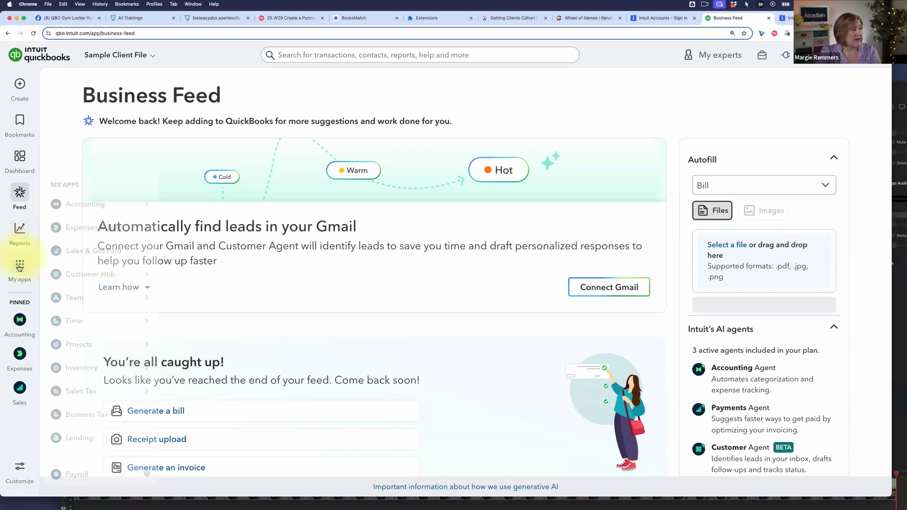
mouse_move(19, 268)
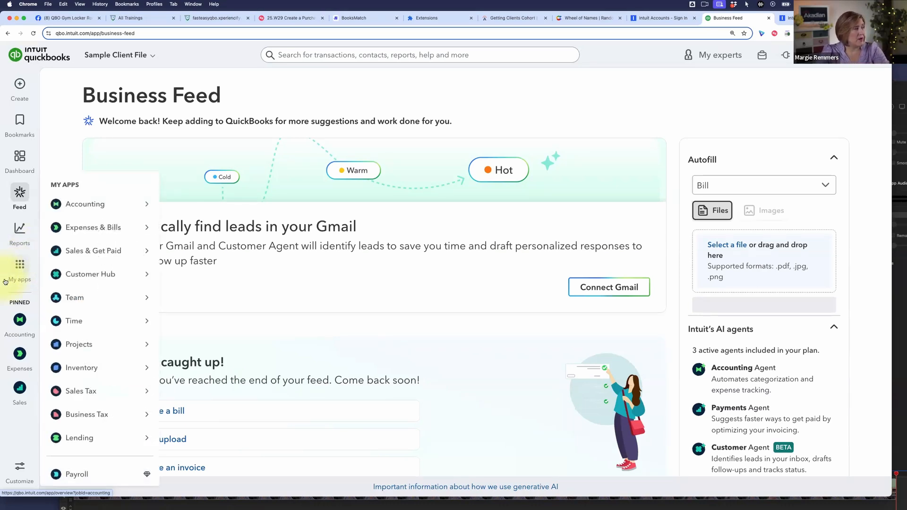
- Return to the dashboard and open the Accounting app from its shortcuts
left_click(19, 161)
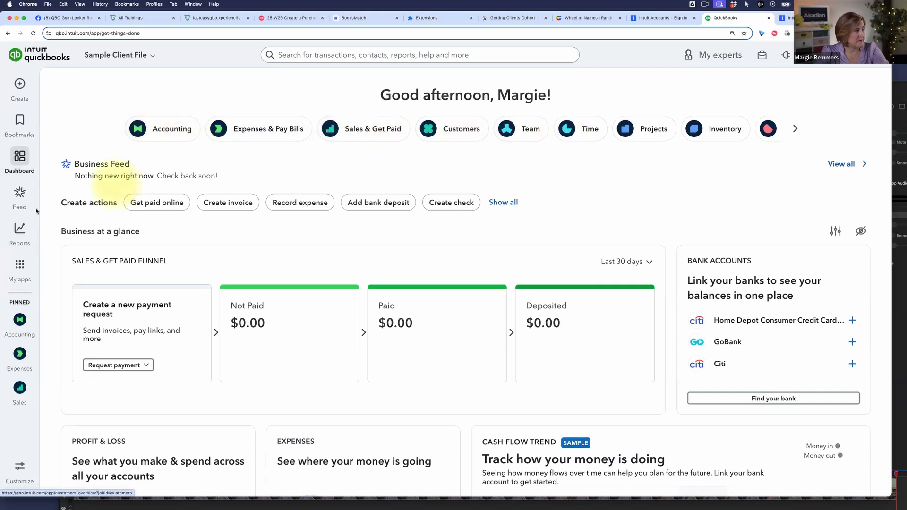
mouse_move(21, 268)
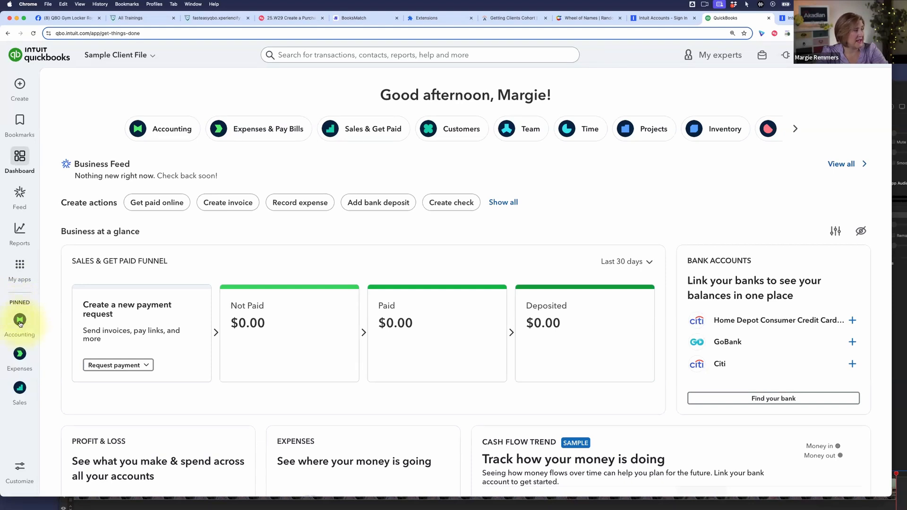
scroll(137, 174, "down", 2)
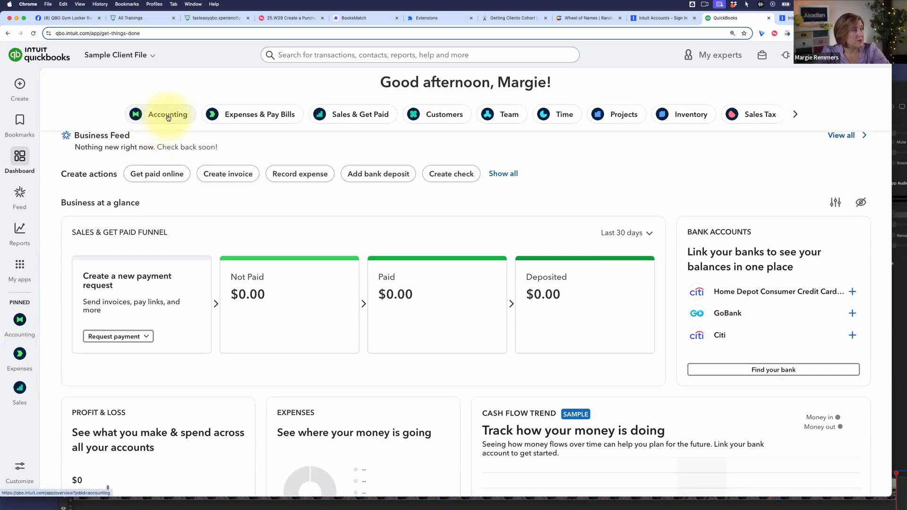
left_click(168, 115)
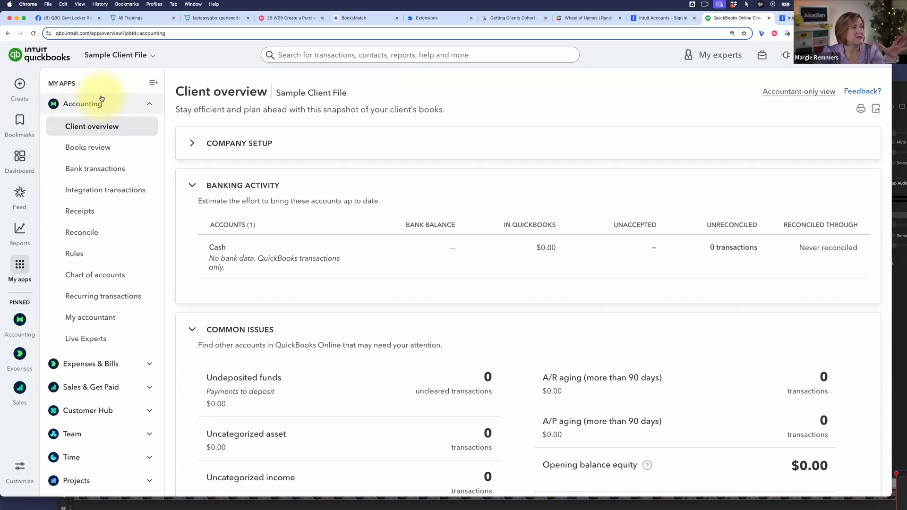
- Examine the Books review page and its accountant-only view note, then return to the Client overview
left_click(88, 150)
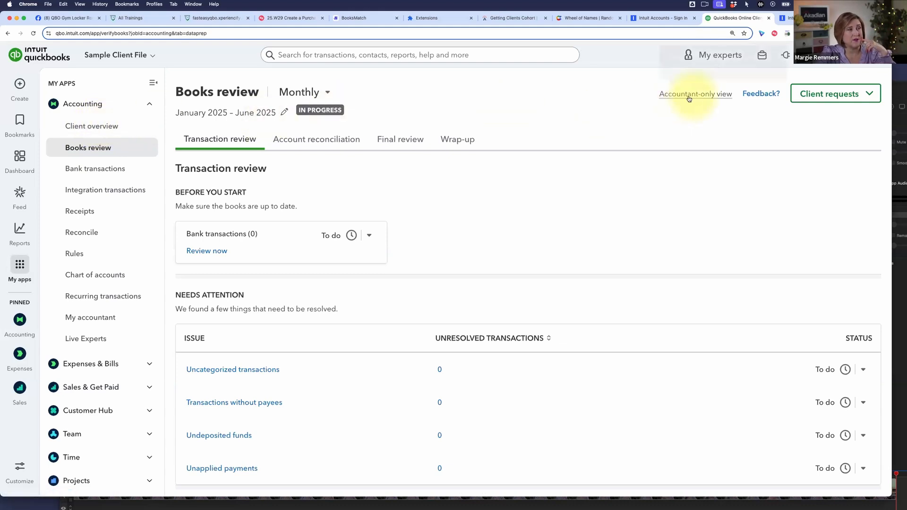
mouse_move(729, 98)
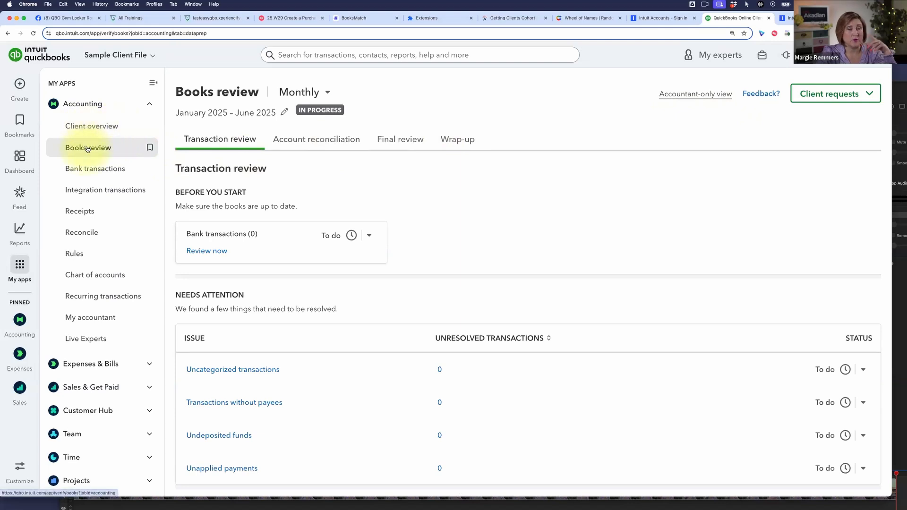
left_click(89, 132)
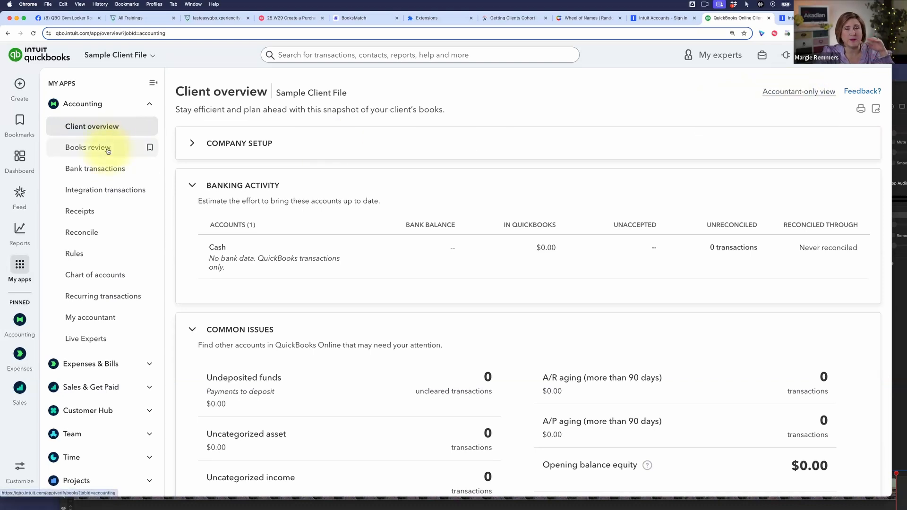
- View the Bank transactions page and the Integration transactions page in the Accounting app
left_click(88, 174)
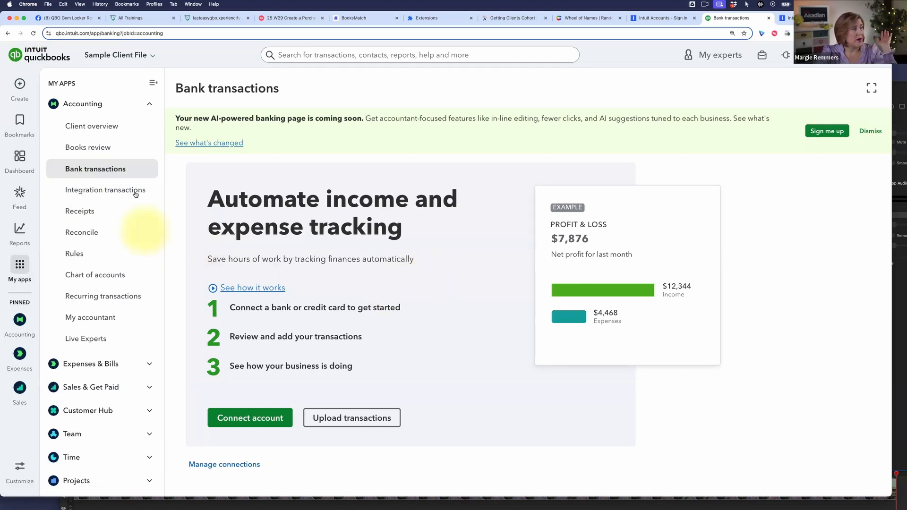
left_click(96, 192)
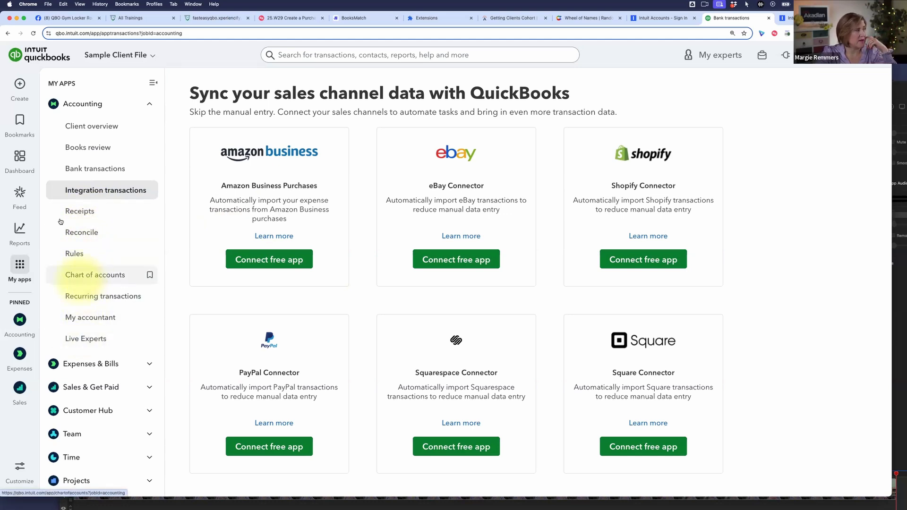
- Expand the Expenses & Bills app and look through its pages
left_click(113, 365)
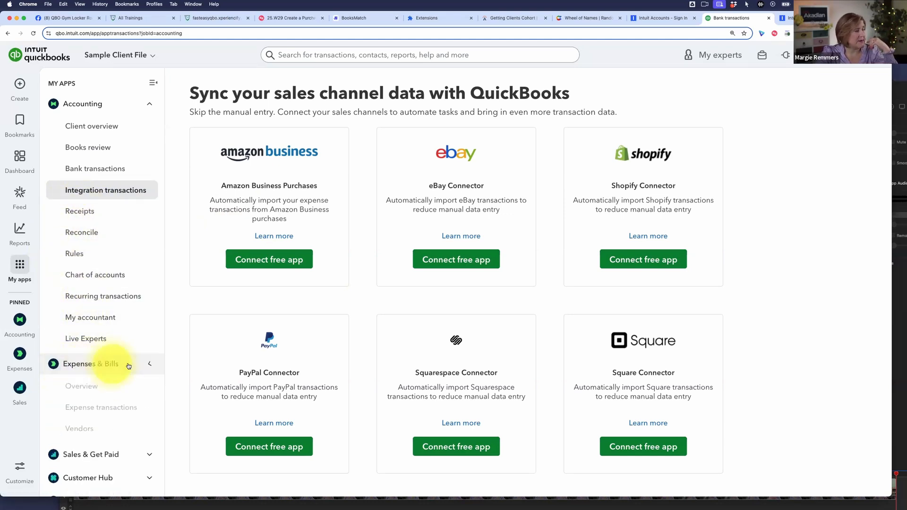
scroll(121, 358, "down", 5)
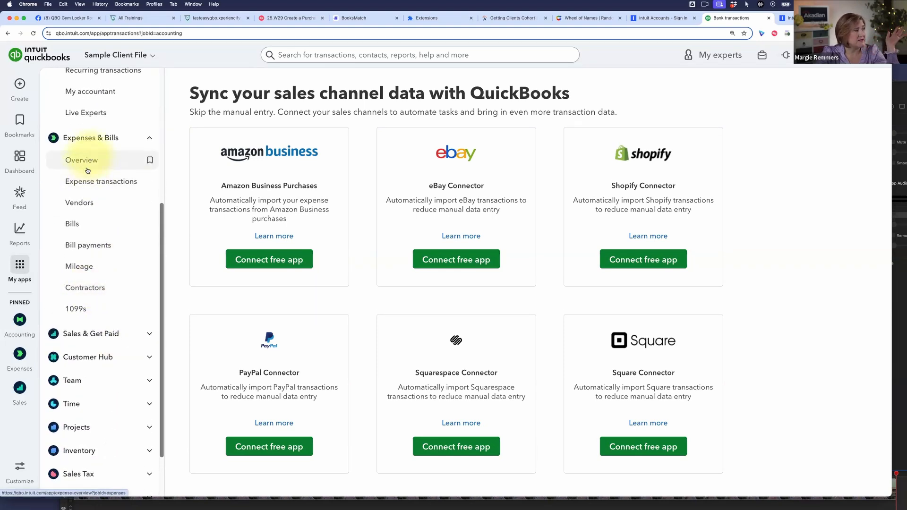
scroll(113, 316, "up", 1)
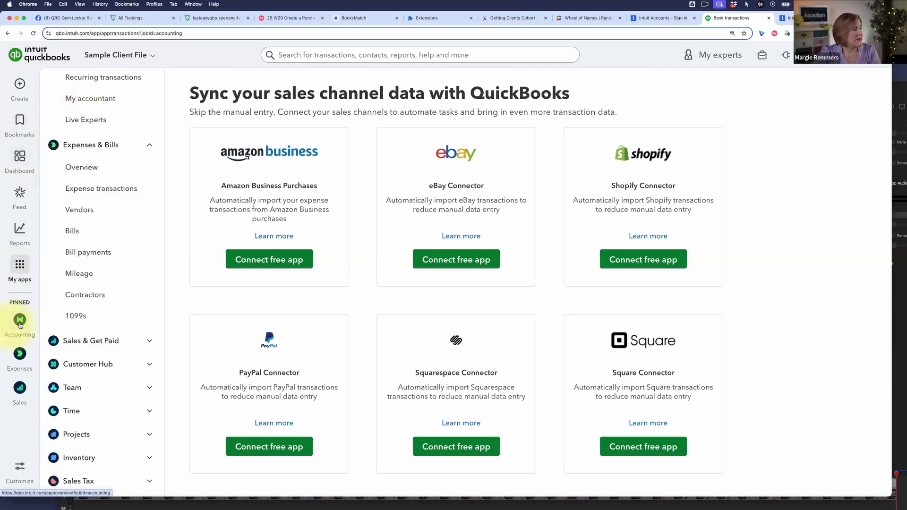
- Try pinning Customer Hub instead of Sales & Get Paid in the app menus, then restore the original pins and save the customization
left_click(20, 467)
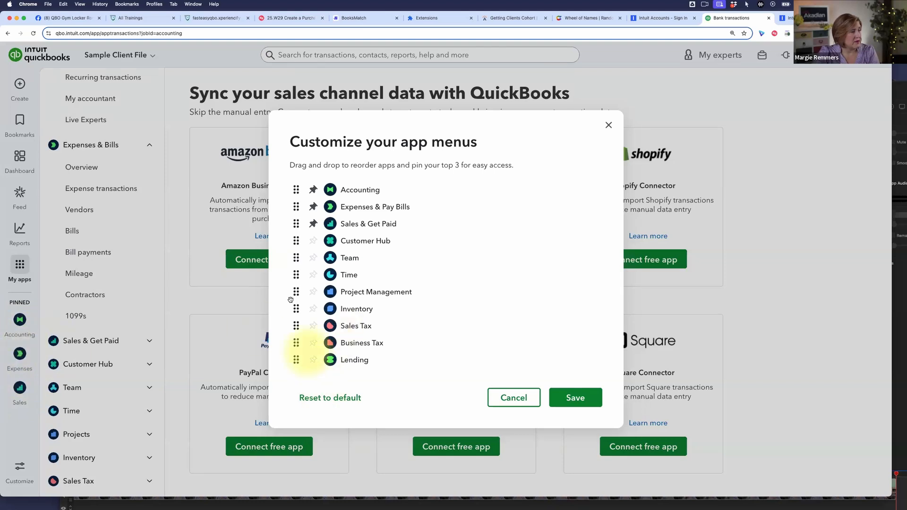
left_click(314, 224)
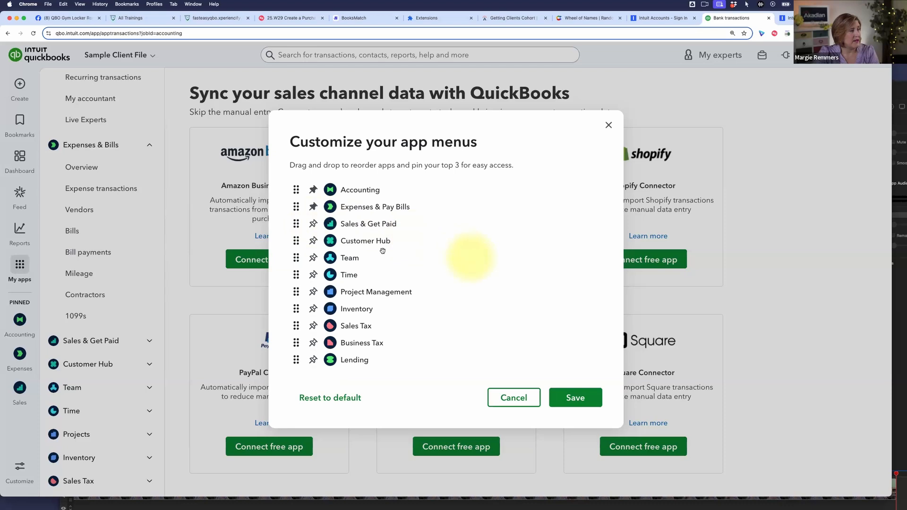
left_click(314, 241)
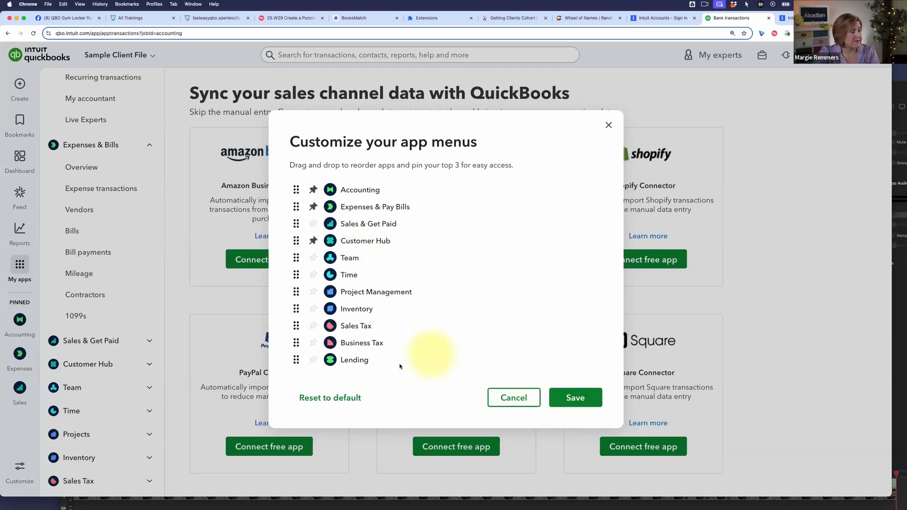
left_click(312, 242)
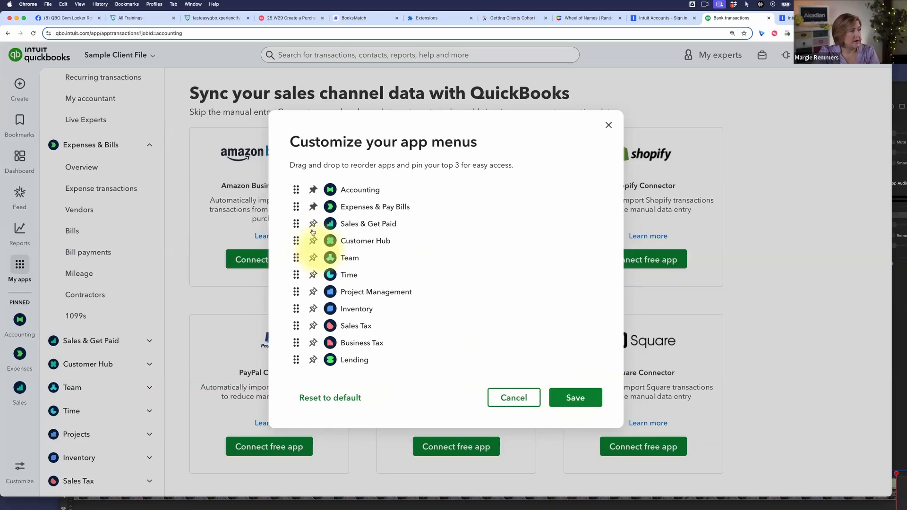
left_click(313, 224)
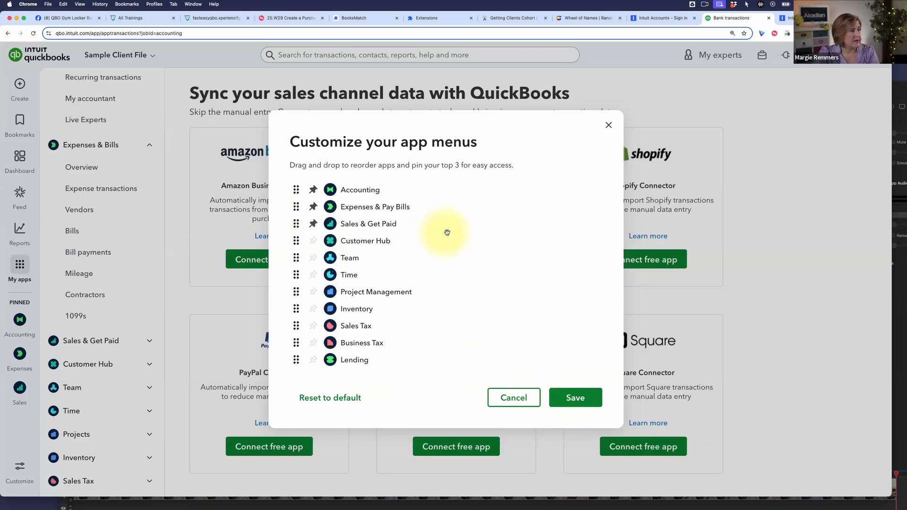
left_click(576, 398)
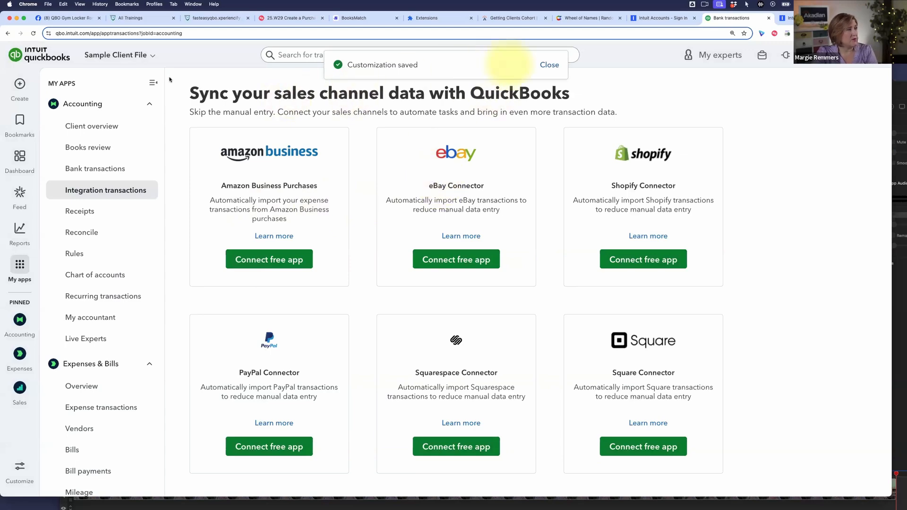
- Collapse the My apps navigation and browse the further app shortcuts on the dashboard
left_click(153, 83)
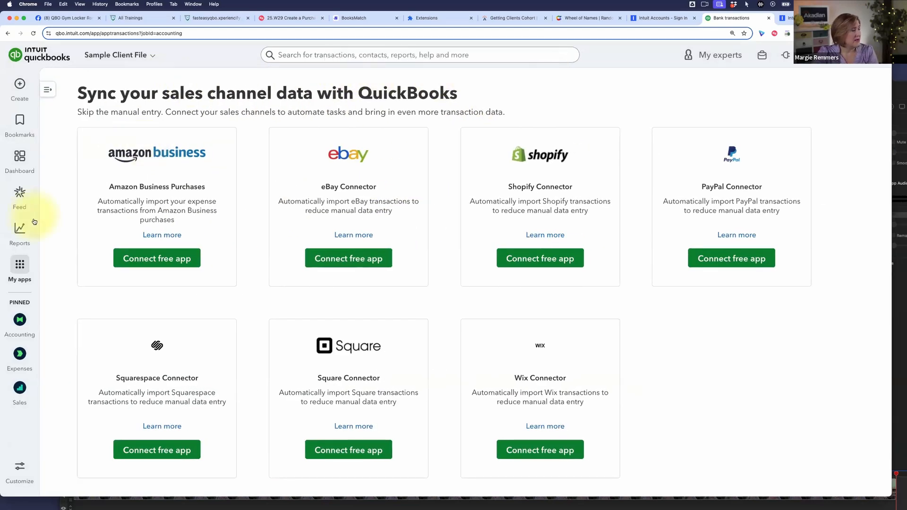
left_click(23, 167)
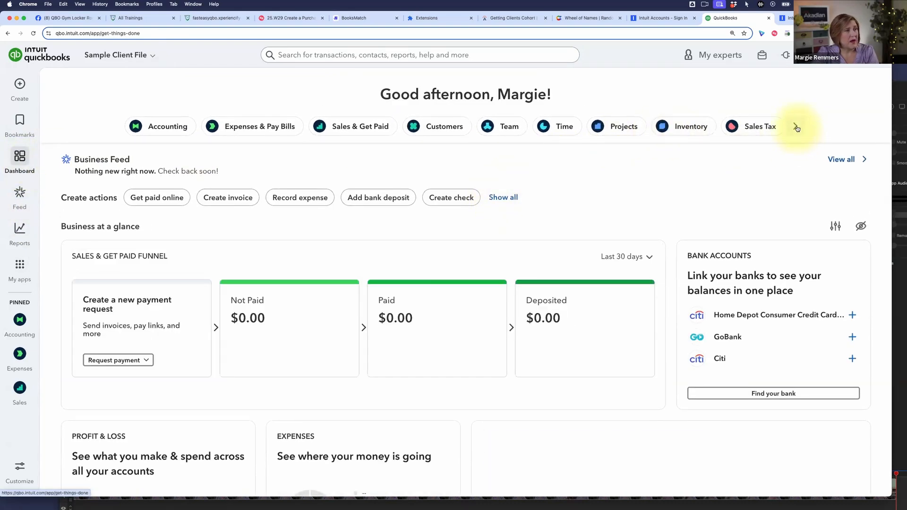
left_click(795, 126)
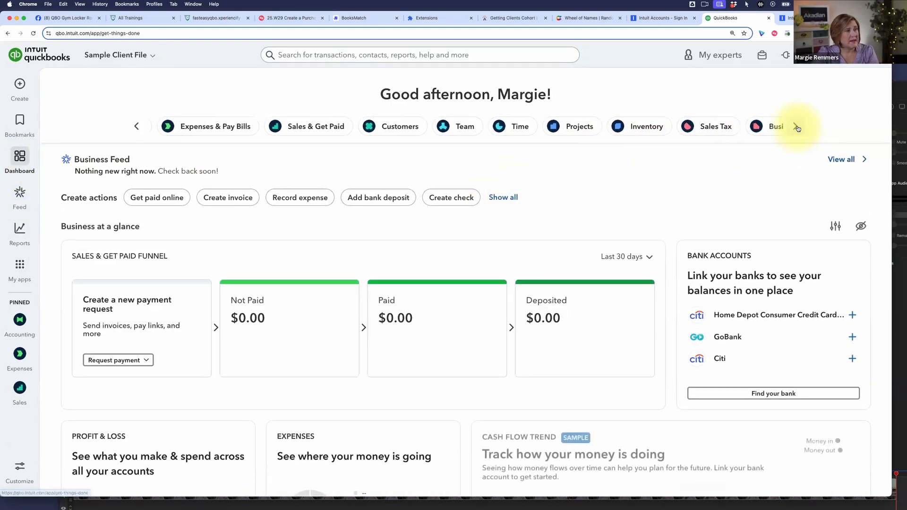
- View the full Business Feed from the dashboard, then return to the dashboard
left_click(849, 160)
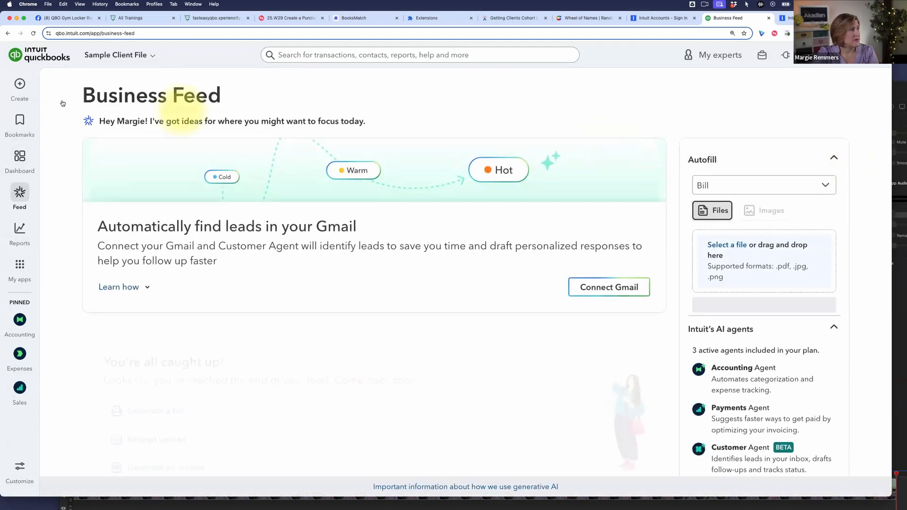
left_click(19, 158)
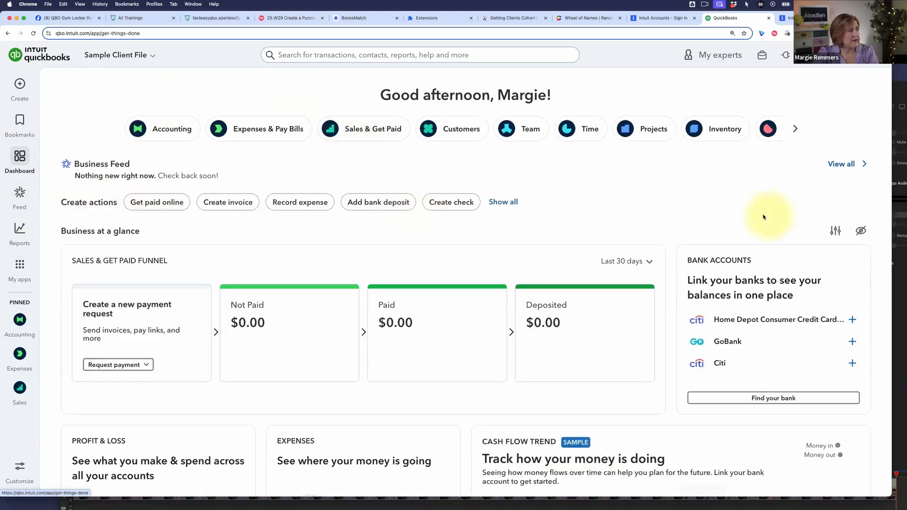
- Open the Business at a glance layout for editing, and view the app menu customization without changing it
left_click(835, 230)
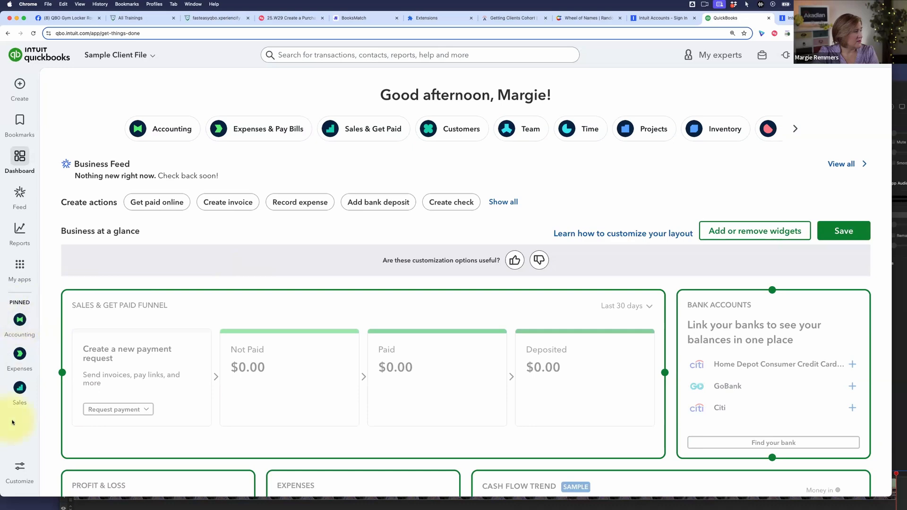
left_click(19, 467)
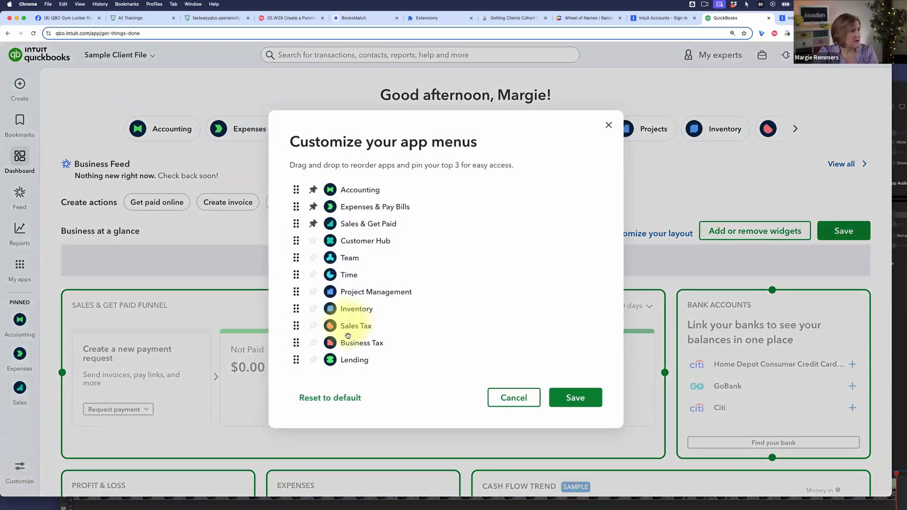
left_click(609, 124)
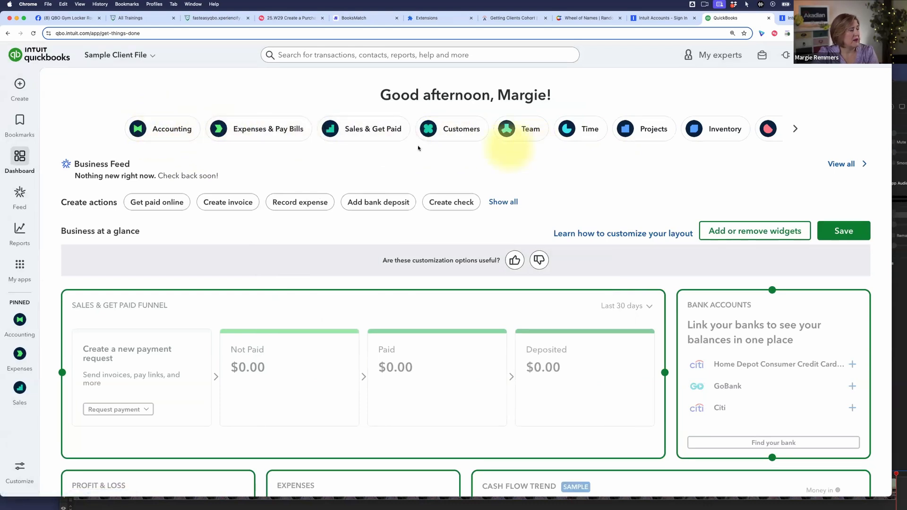
- Browse the dashboard's app shortcuts through to Payroll and return to the start of the row at Accounting
left_click(797, 132)
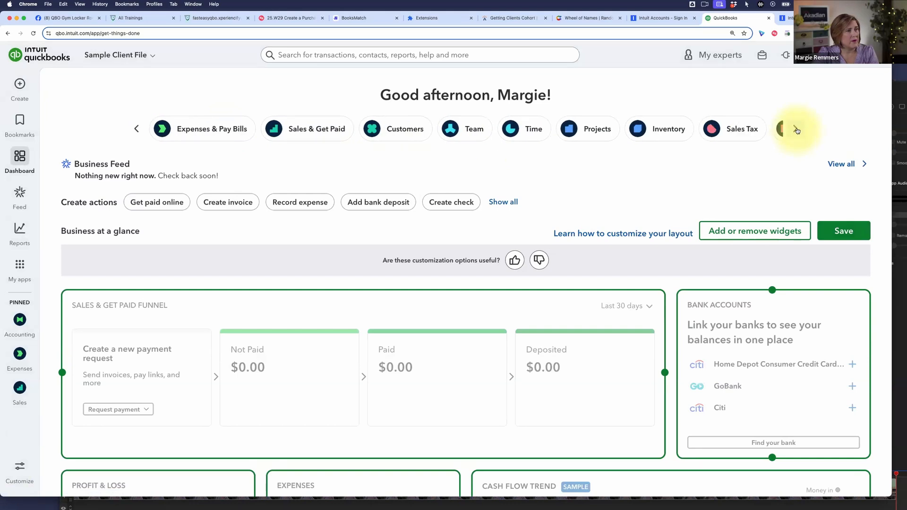
left_click(797, 130)
left_click(796, 131)
left_click(796, 130)
left_click(796, 129)
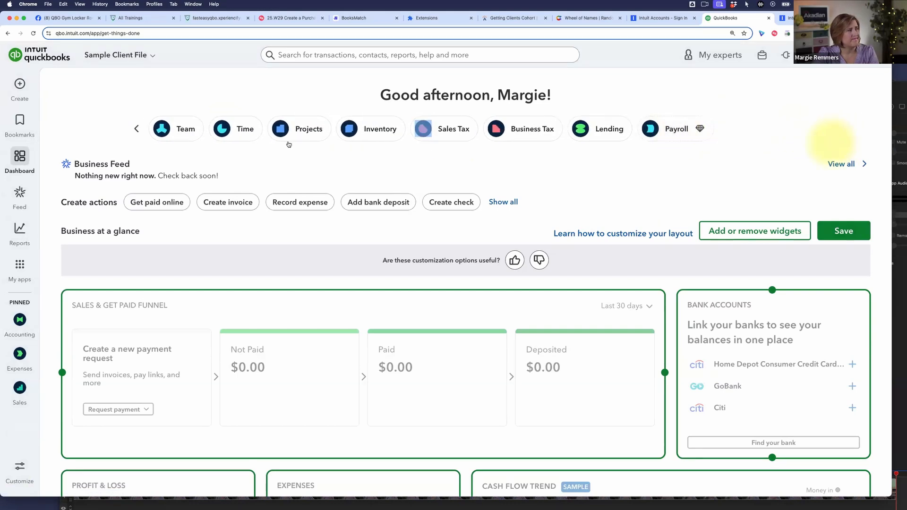
left_click(135, 129)
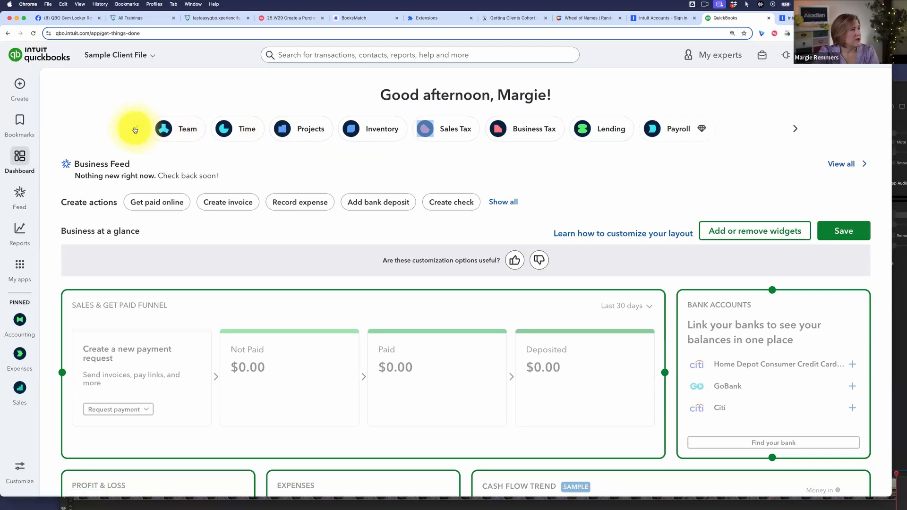
left_click(135, 130)
left_click(135, 130)
left_click(135, 130)
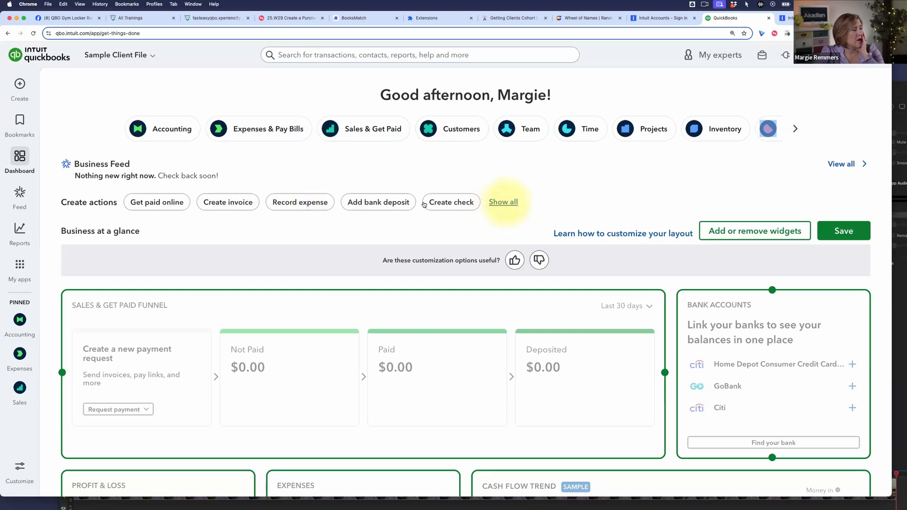
- View the full list of Create actions and close it unchanged, finishing the dashboard layout editing with a save
left_click(502, 202)
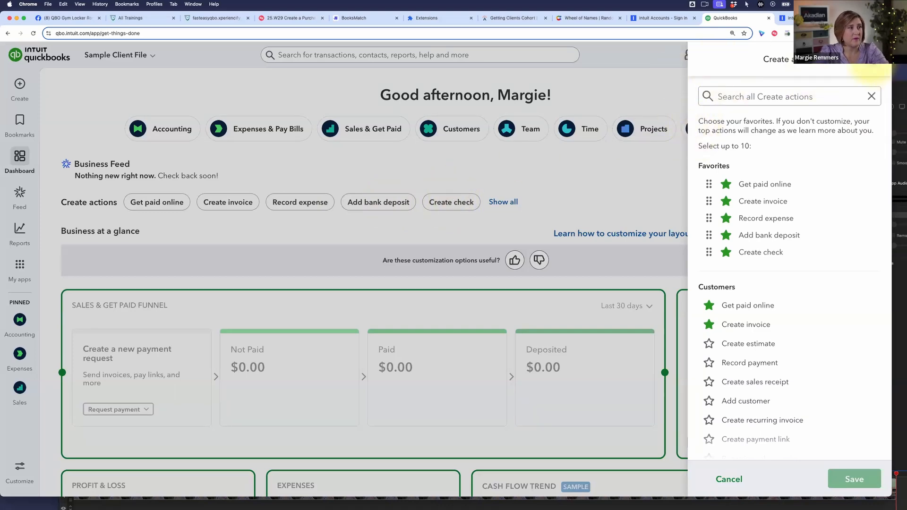
left_click(873, 67)
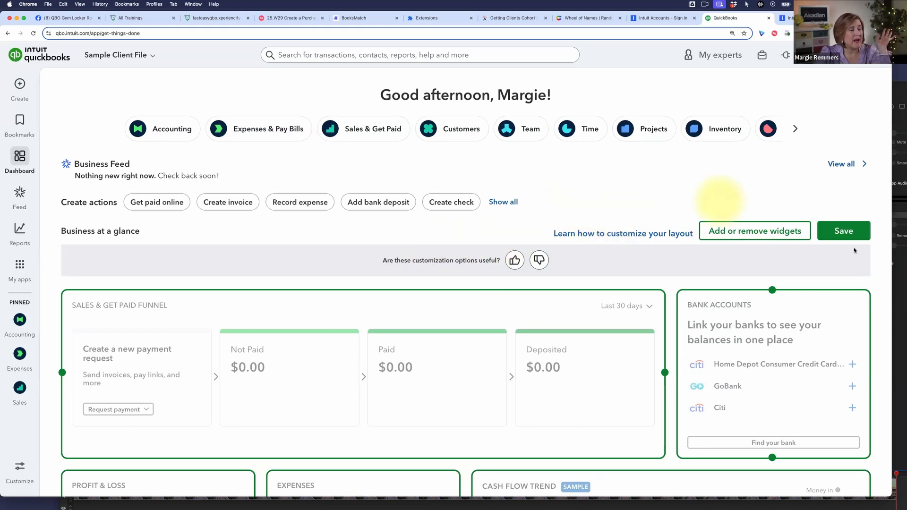
left_click(837, 235)
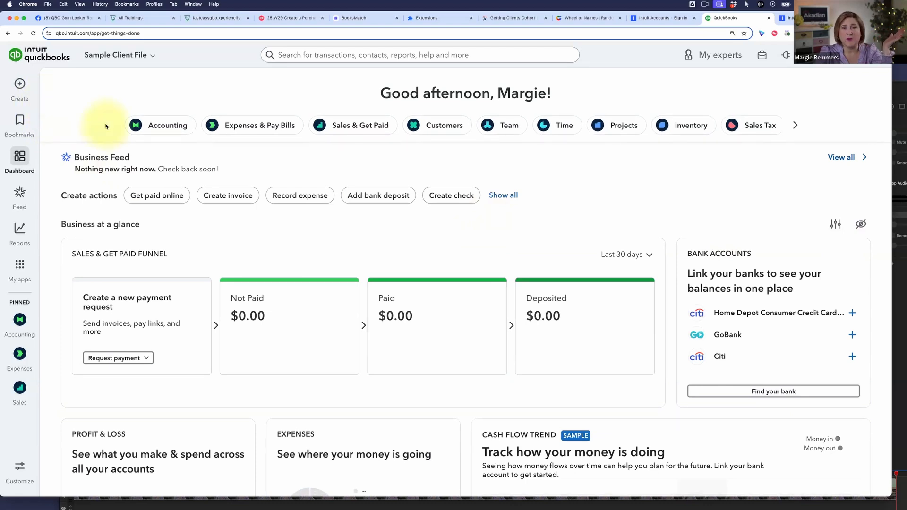
- Start a new purchase order from the vendor transactions that can be created
left_click(19, 85)
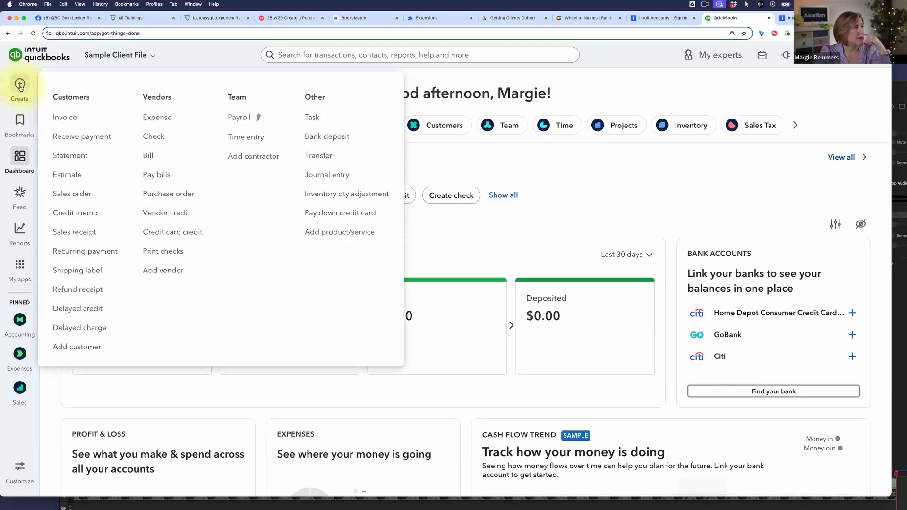
left_click(177, 195)
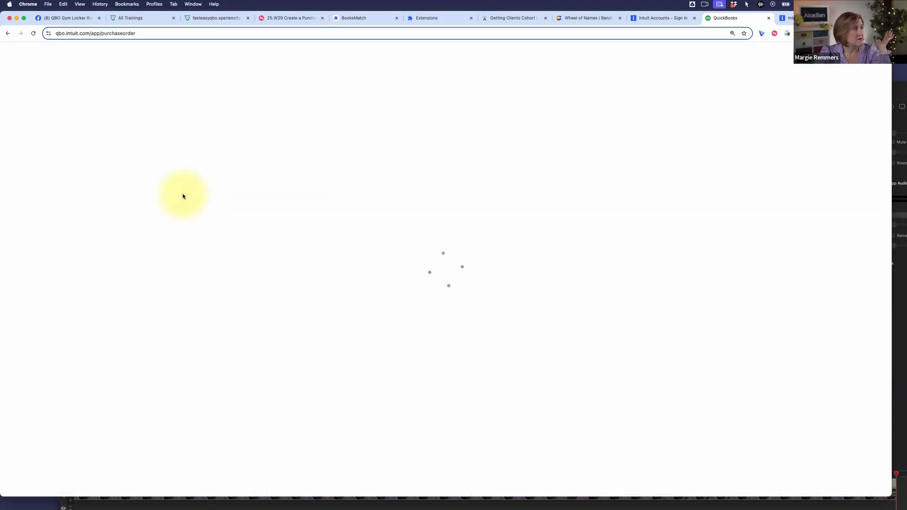